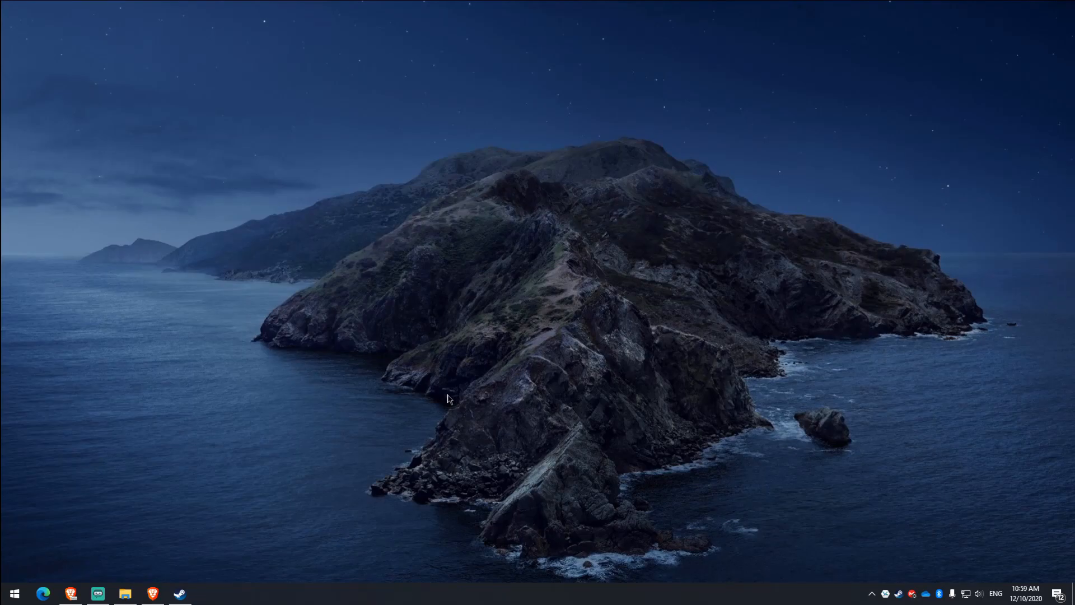
Show the GitHub v2.3.10 releases page, then the Steam ROM Manager folder with the portable exe
left_click(153, 594)
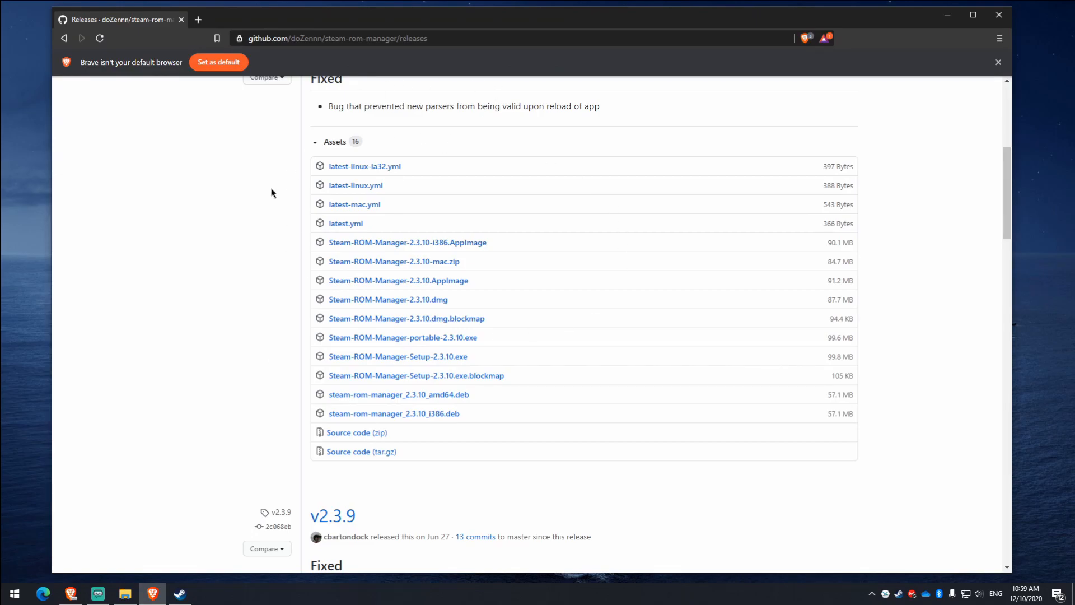
scroll(527, 315, "up", 5)
scroll(526, 315, "up", 5)
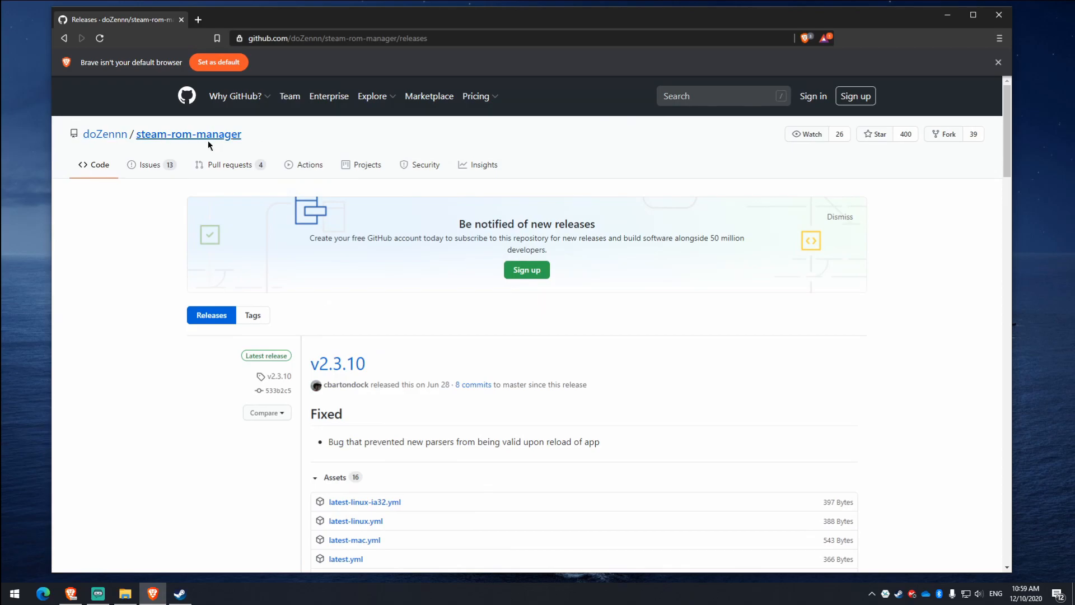
scroll(298, 319, "down", 3)
scroll(298, 319, "down", 2)
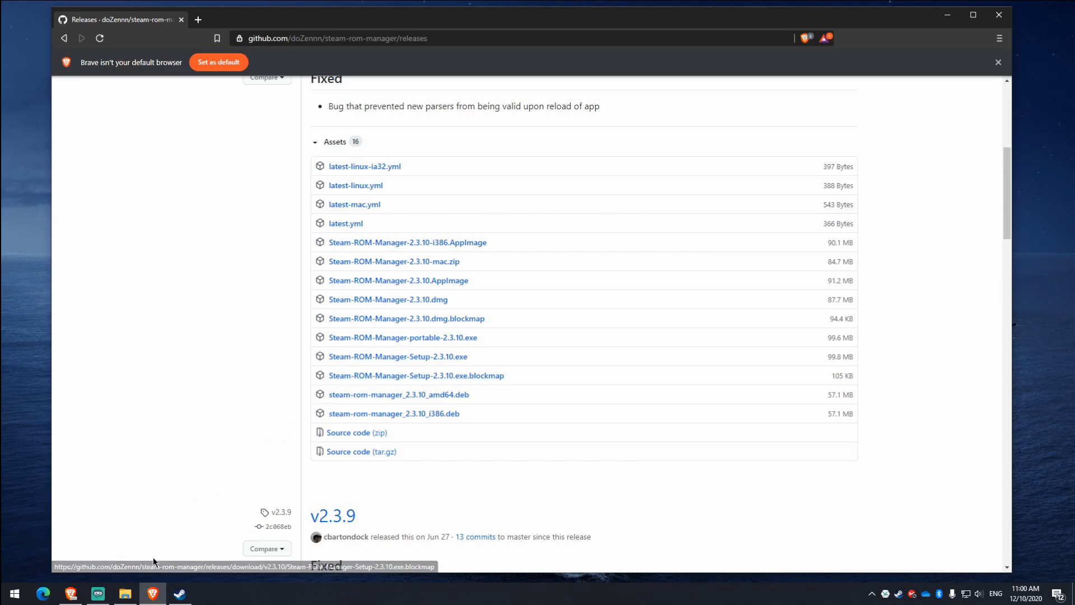
left_click(125, 594)
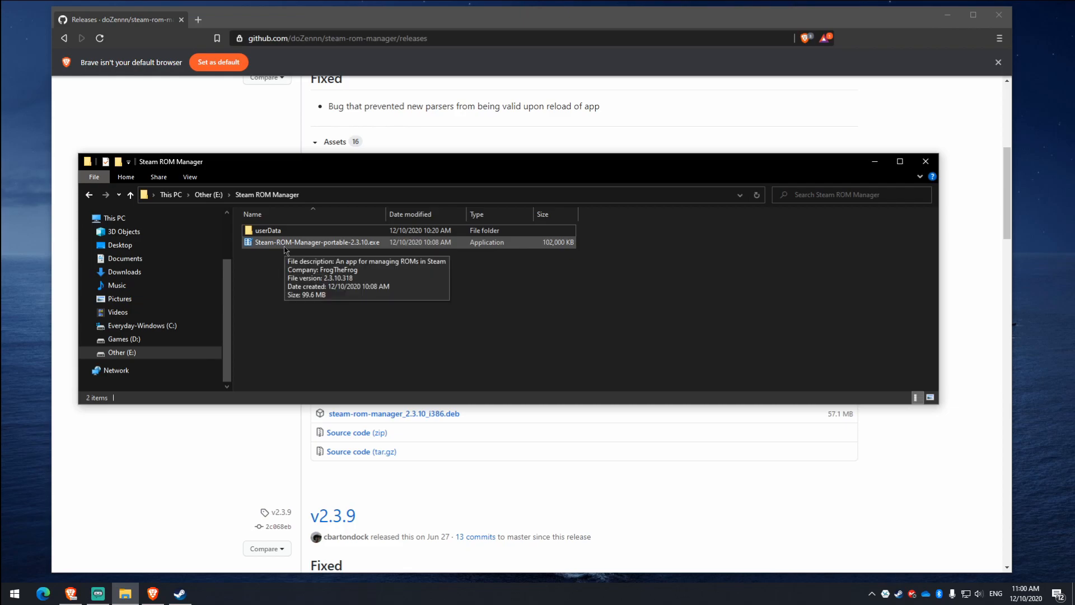
Run Steam-ROM-Manager-portable-2.3.10.exe so the parser configuration page appears
left_click(286, 243)
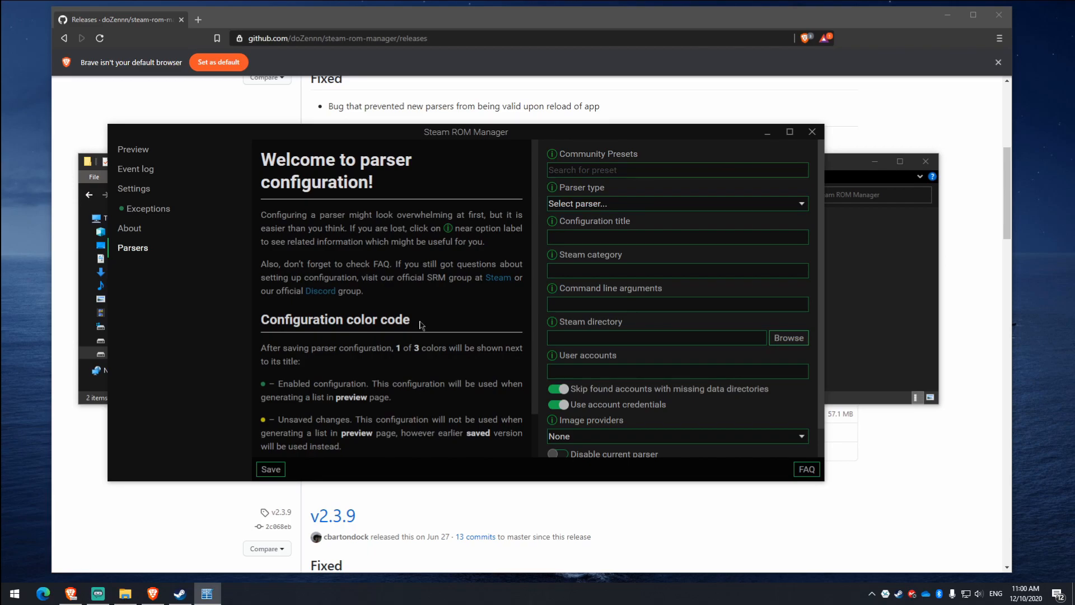
Search the community presets for nestopia, then clear the search to list all presets
left_click(613, 171)
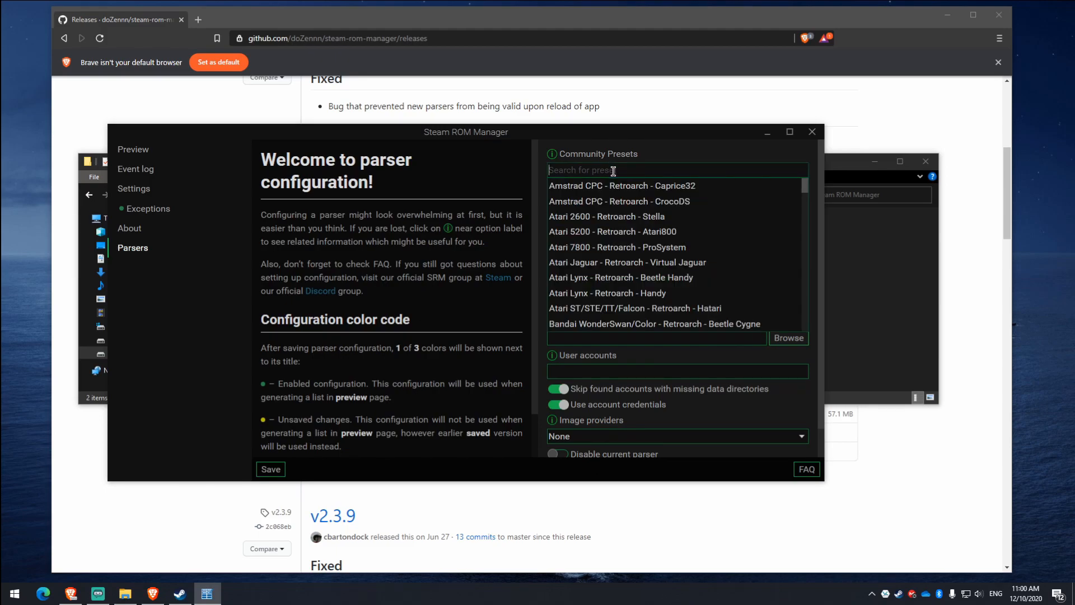
type("nes")
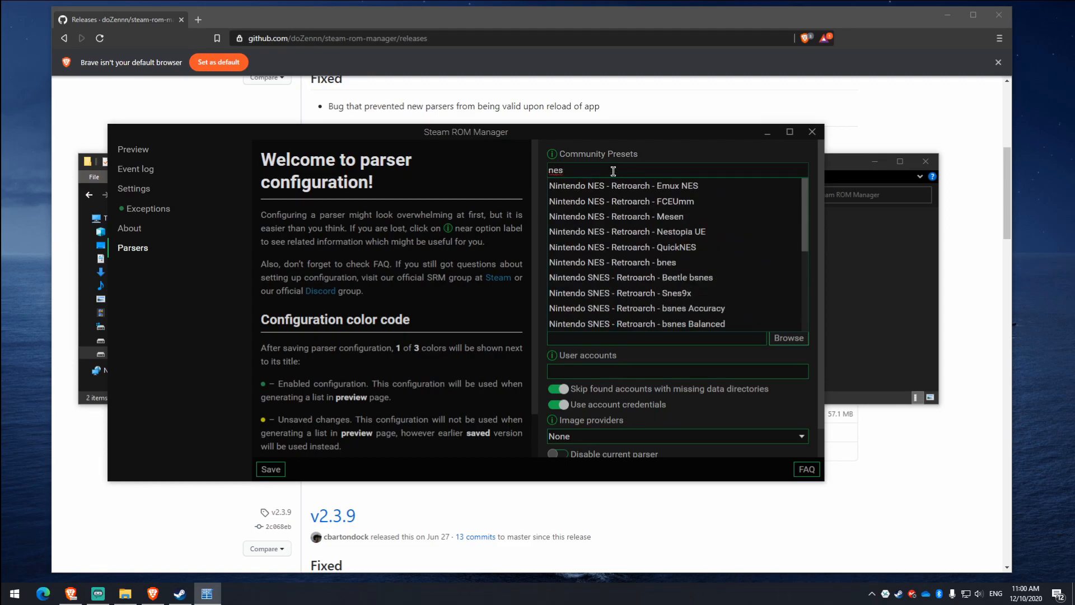
type("t")
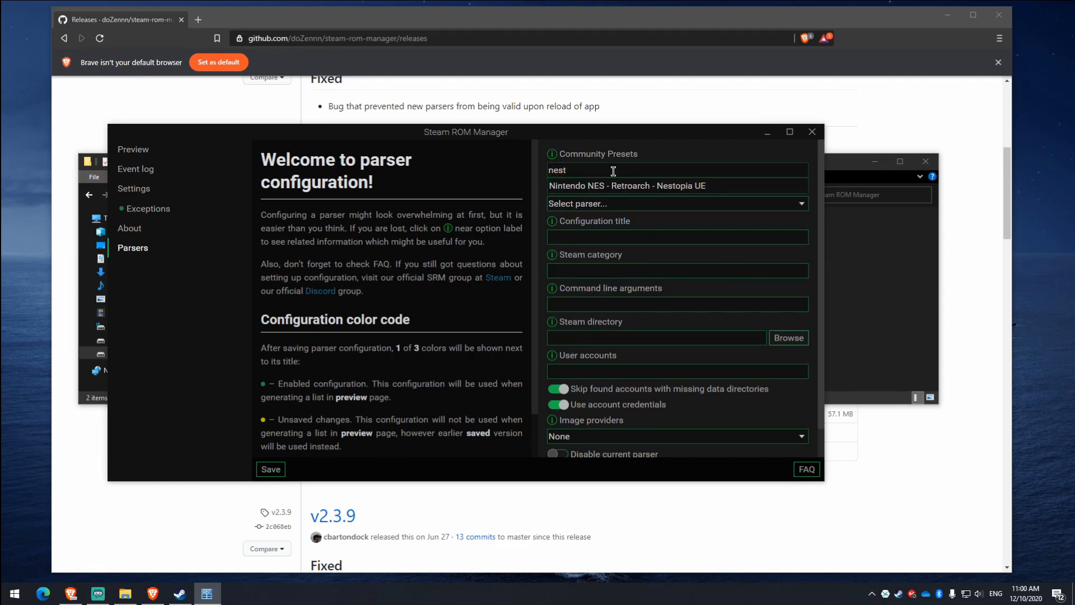
type("opia")
double_click(588, 170)
key("BackSpace")
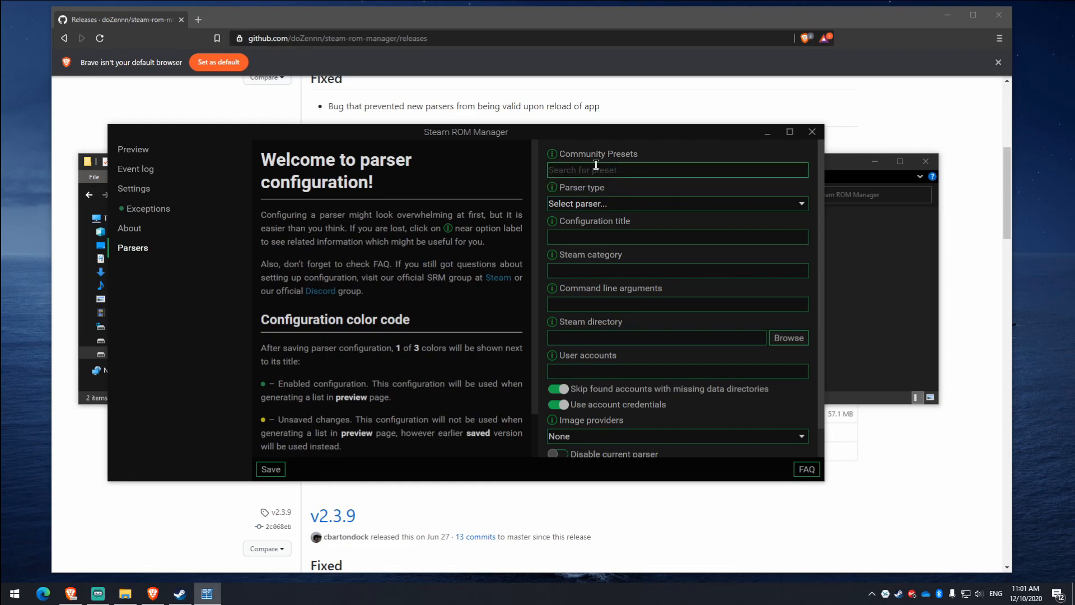
left_click(598, 169)
scroll(608, 226, "down", 3)
scroll(607, 226, "down", 5)
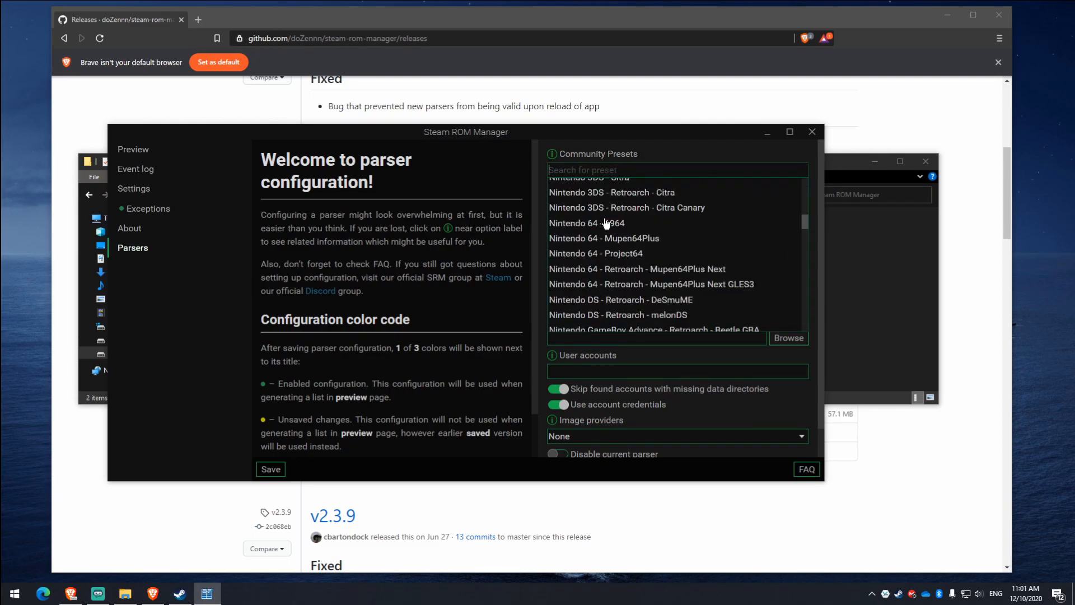
scroll(607, 225, "down", 1)
scroll(555, 210, "up", 4)
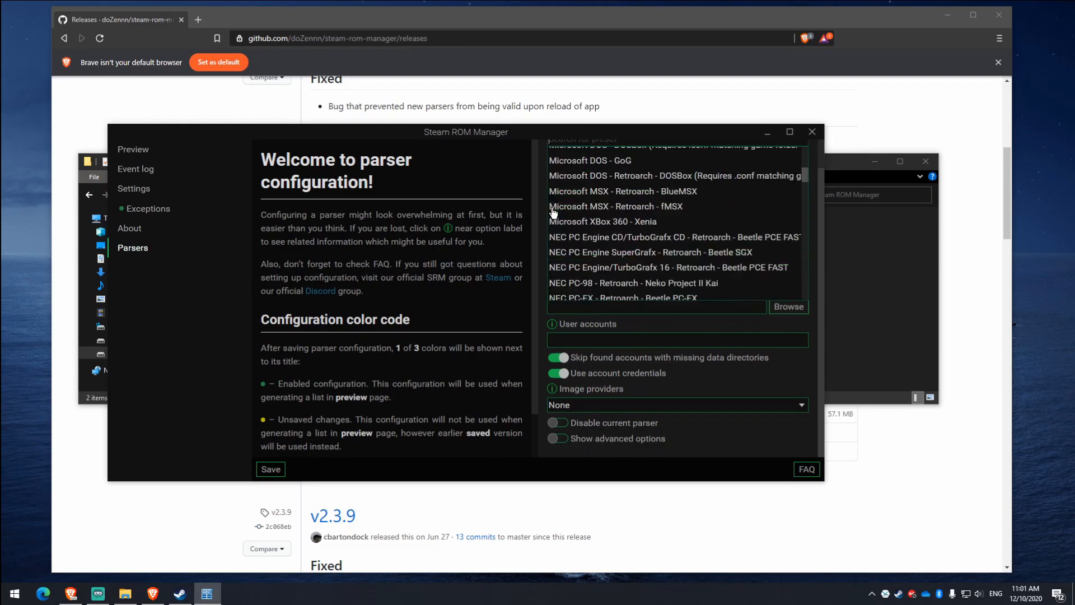
scroll(555, 210, "up", 2)
scroll(571, 193, "up", 2)
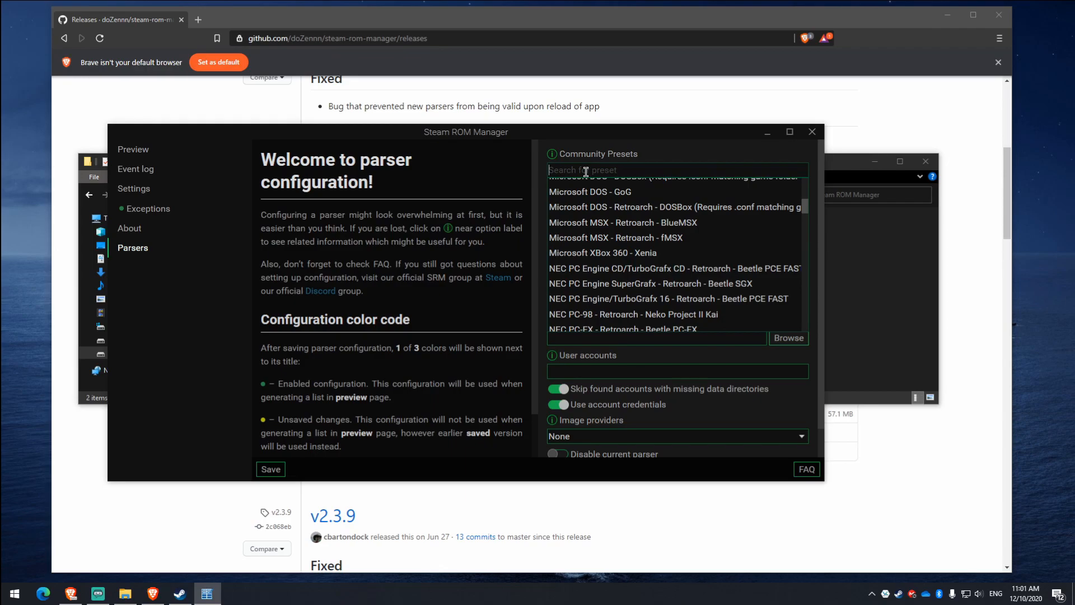
scroll(588, 223, "down", 3)
scroll(594, 239, "down", 4)
scroll(593, 240, "down", 5)
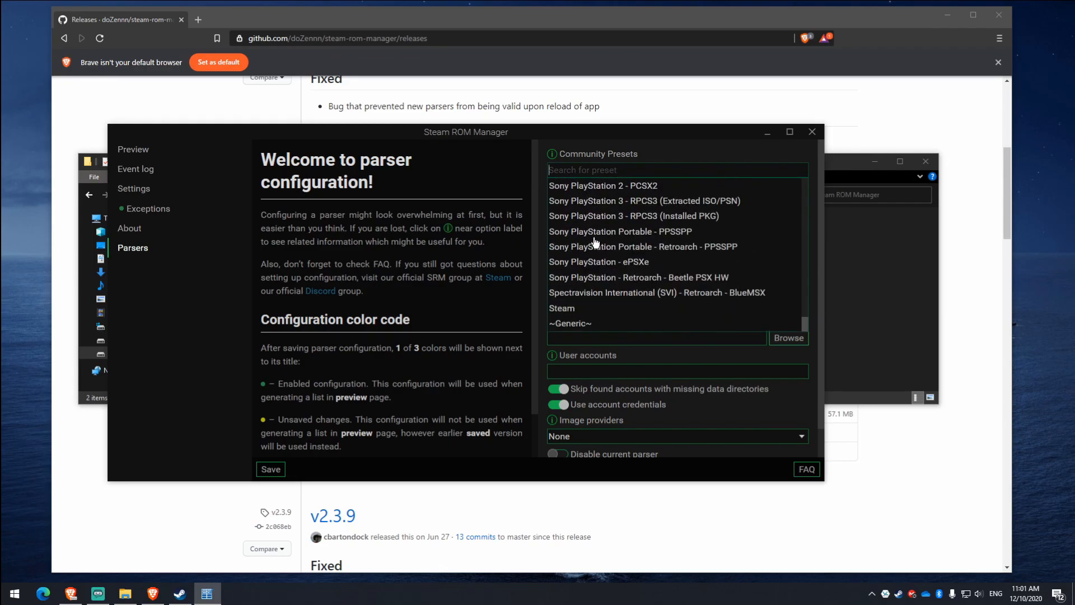
Apply the ~Generic~ preset and set the parser's Steam category to ${NES}
left_click(584, 324)
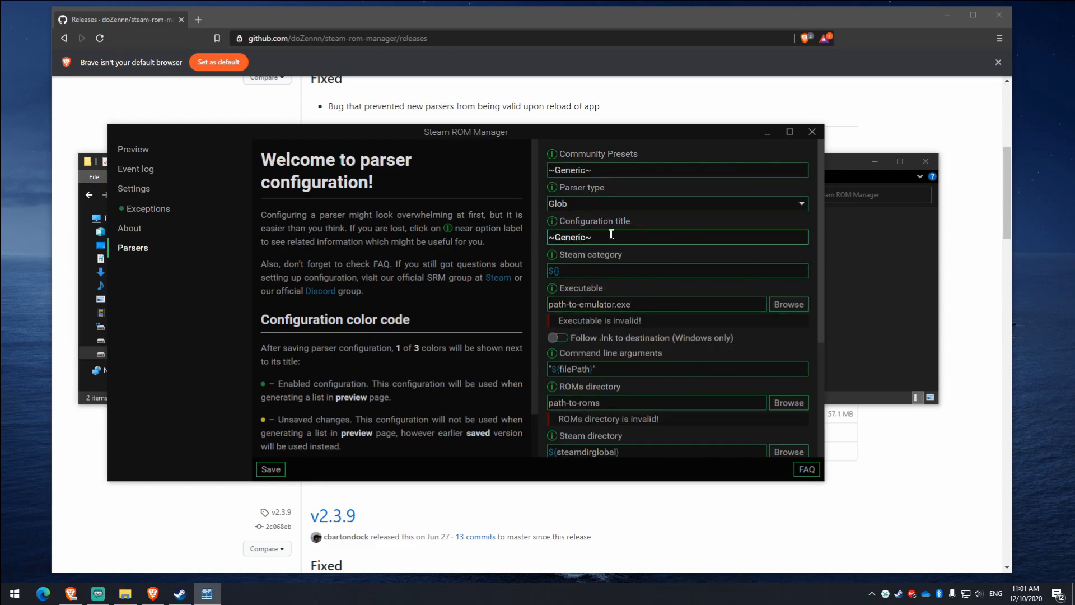
left_click(629, 305)
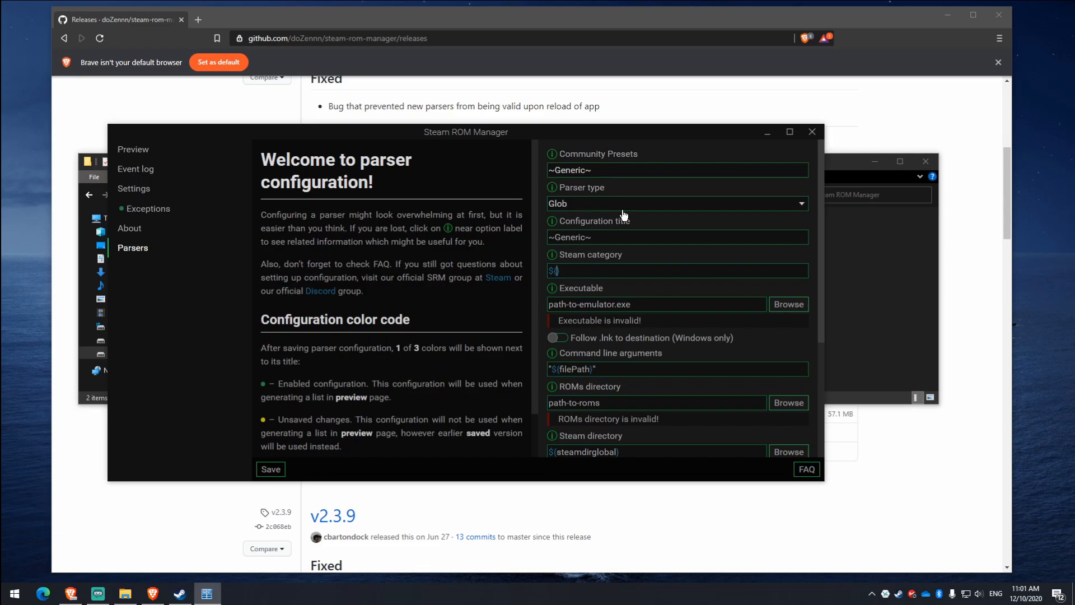
left_click(559, 270)
type("S")
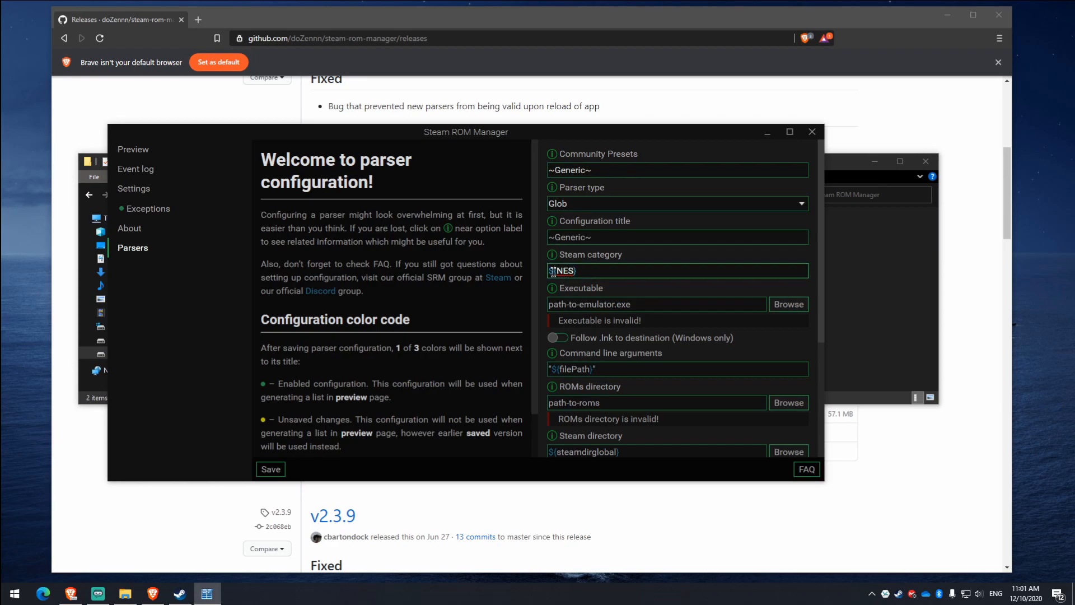
left_click(575, 305)
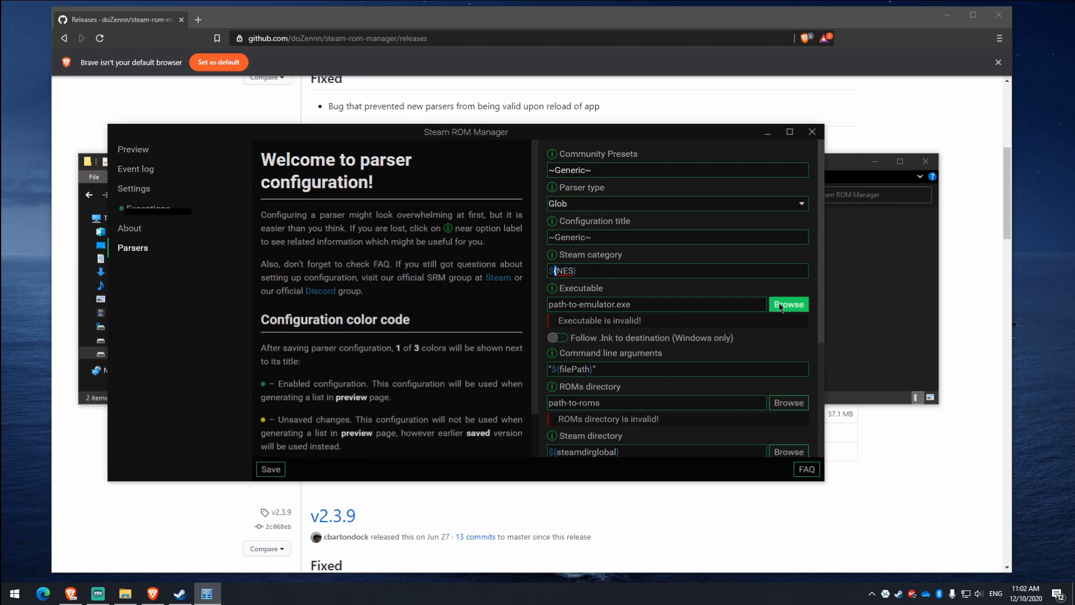
Set the executable to E:\EmulatedGames\Nestopia\nestopia.exe via the file picker
left_click(781, 306)
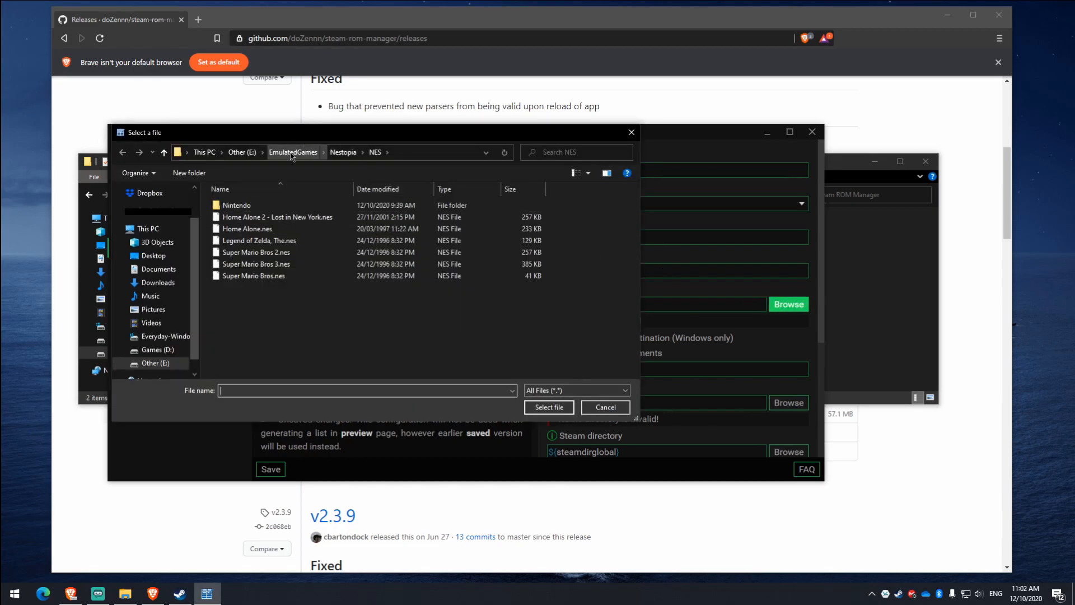
left_click(292, 152)
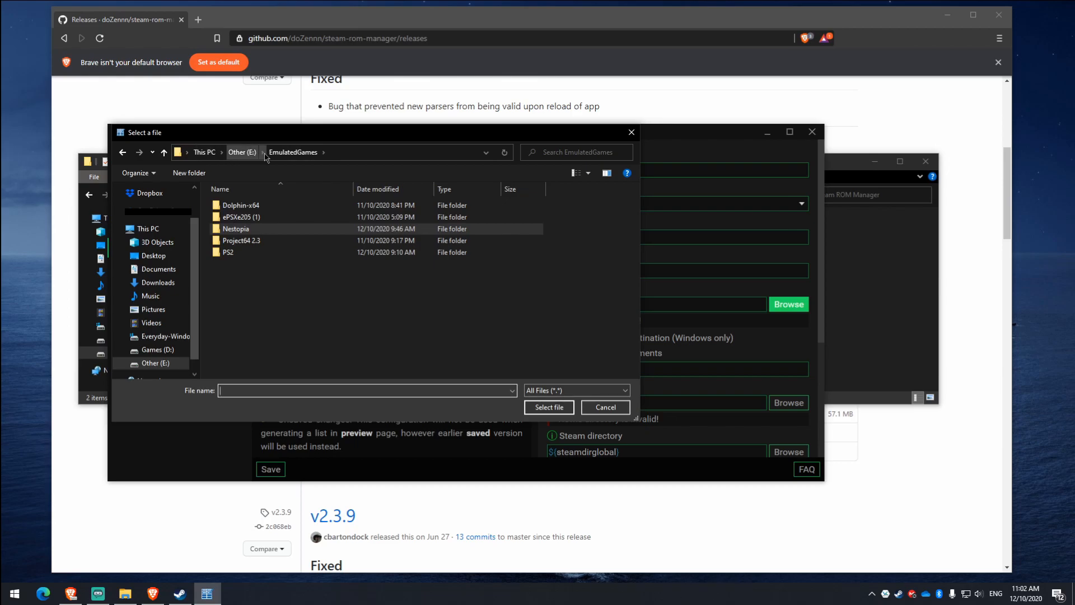
double_click(236, 228)
scroll(252, 294, "down", 3)
left_click(244, 305)
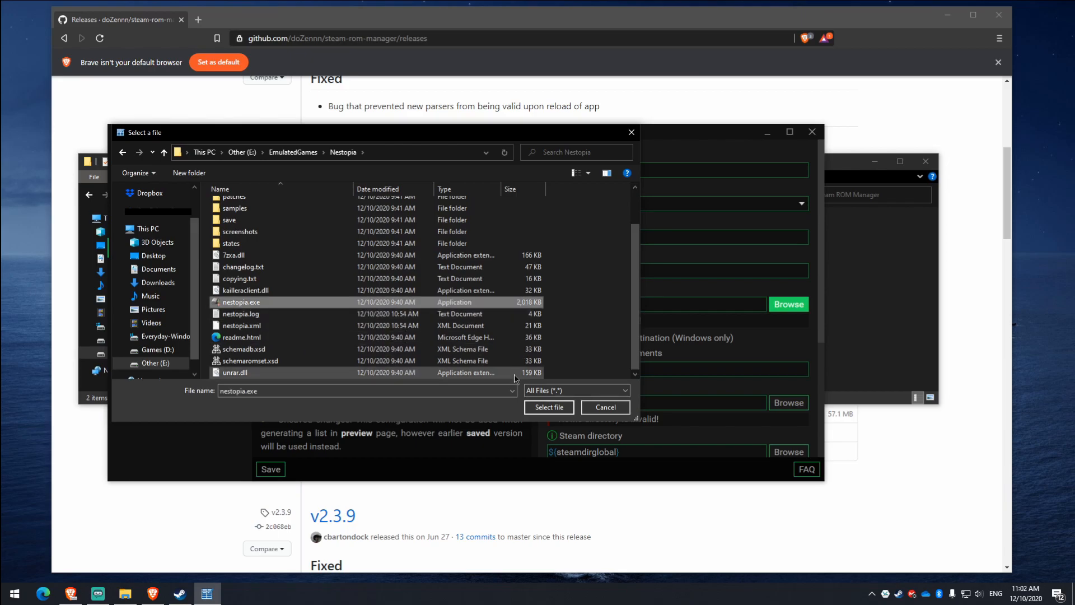
left_click(549, 406)
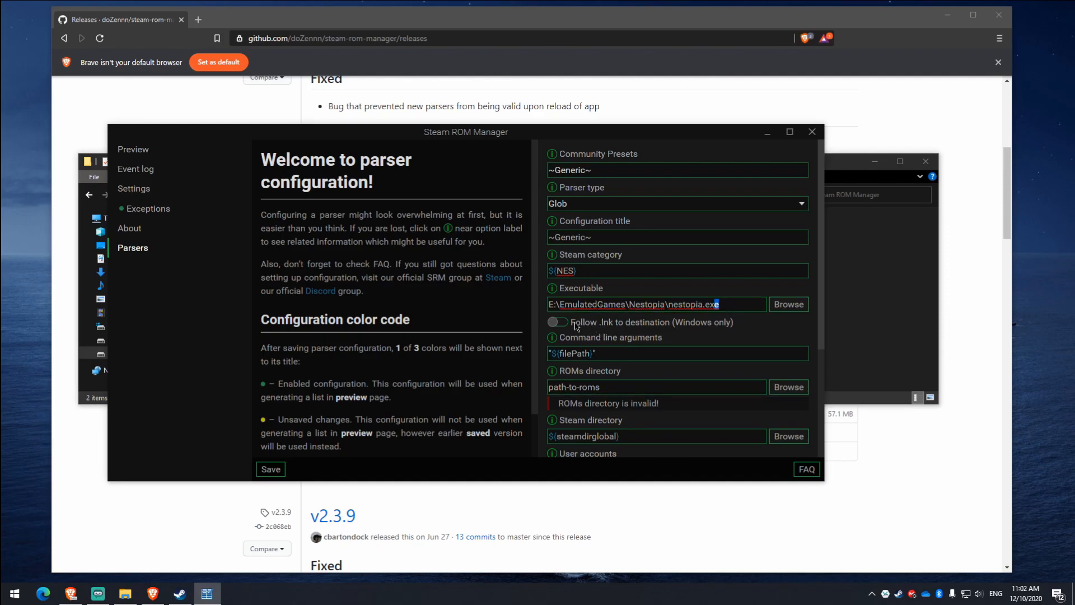
scroll(578, 327, "down", 2)
scroll(579, 328, "down", 2)
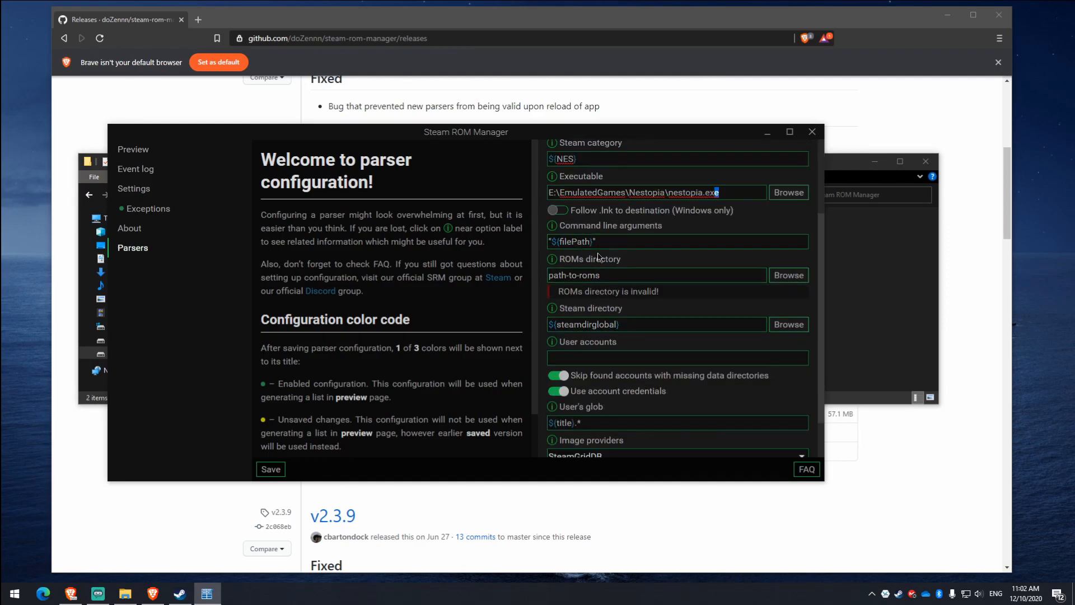
Set the ROMs directory to E:\EmulatedGames\Nestopia\NES via the folder picker
left_click(565, 275)
left_click(788, 275)
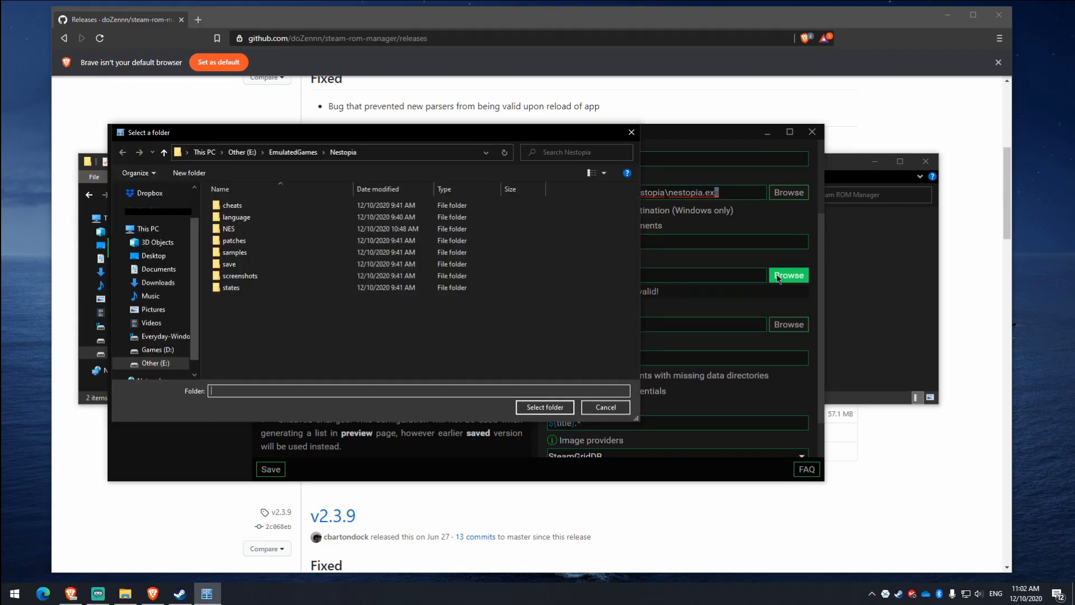
double_click(250, 233)
left_click(342, 152)
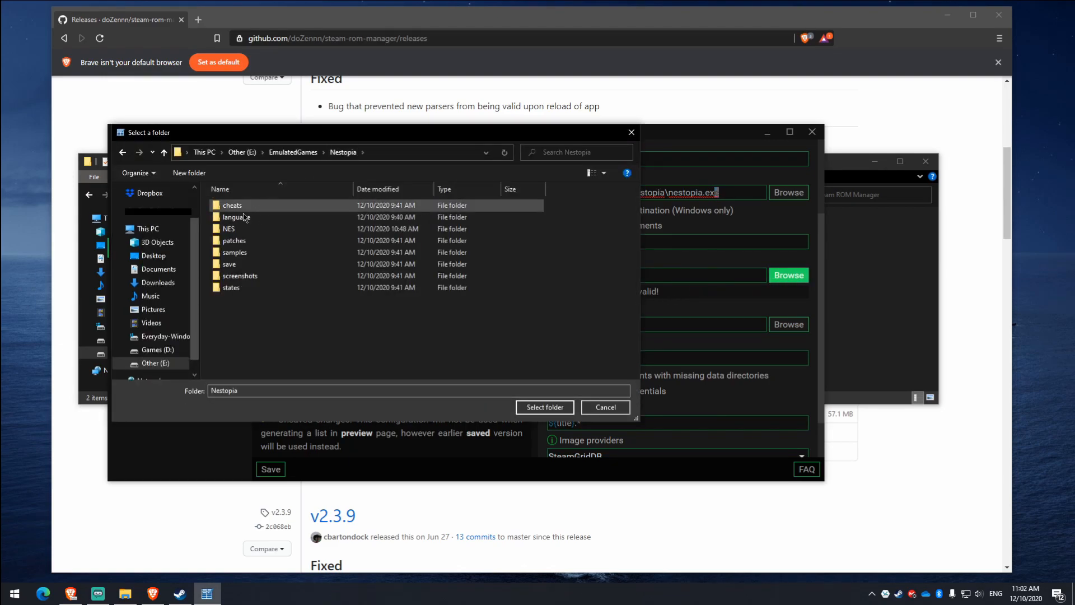
left_click(233, 229)
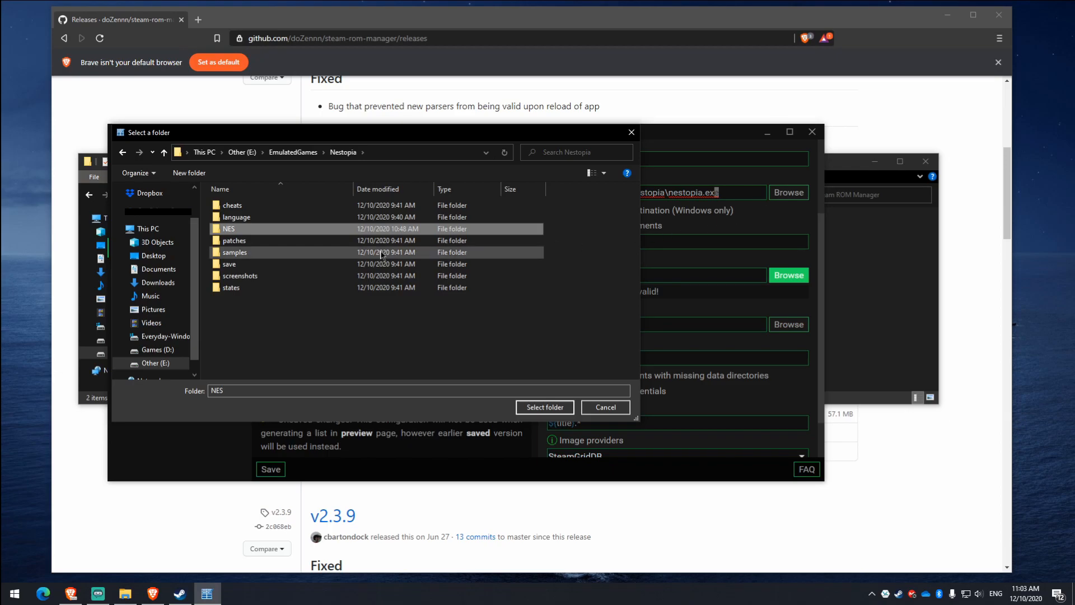
left_click(545, 407)
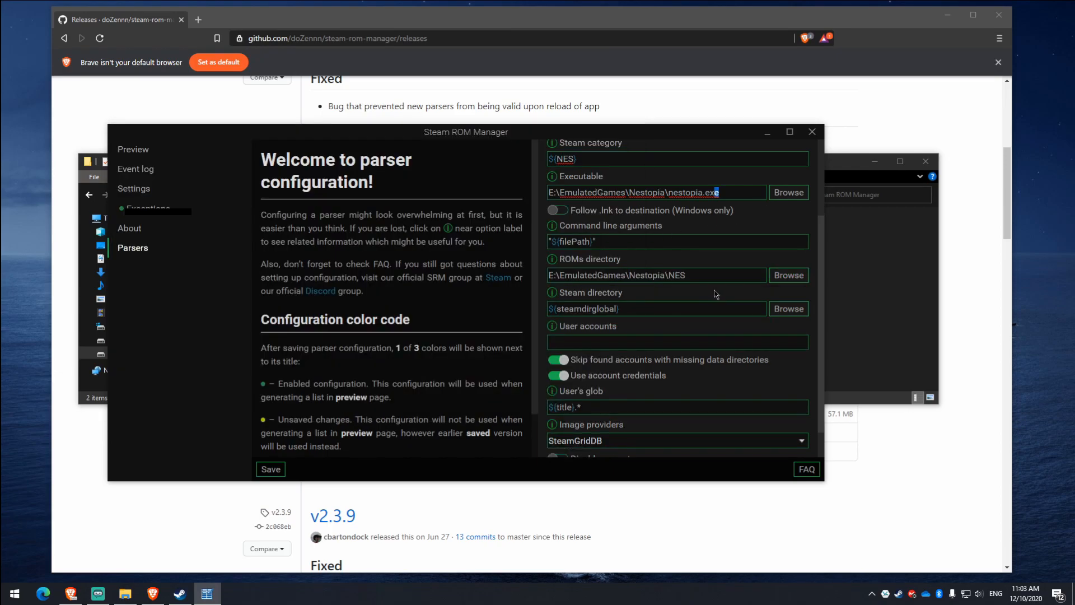
Begin editing the Steam directory setting in the app's settings
left_click(548, 309)
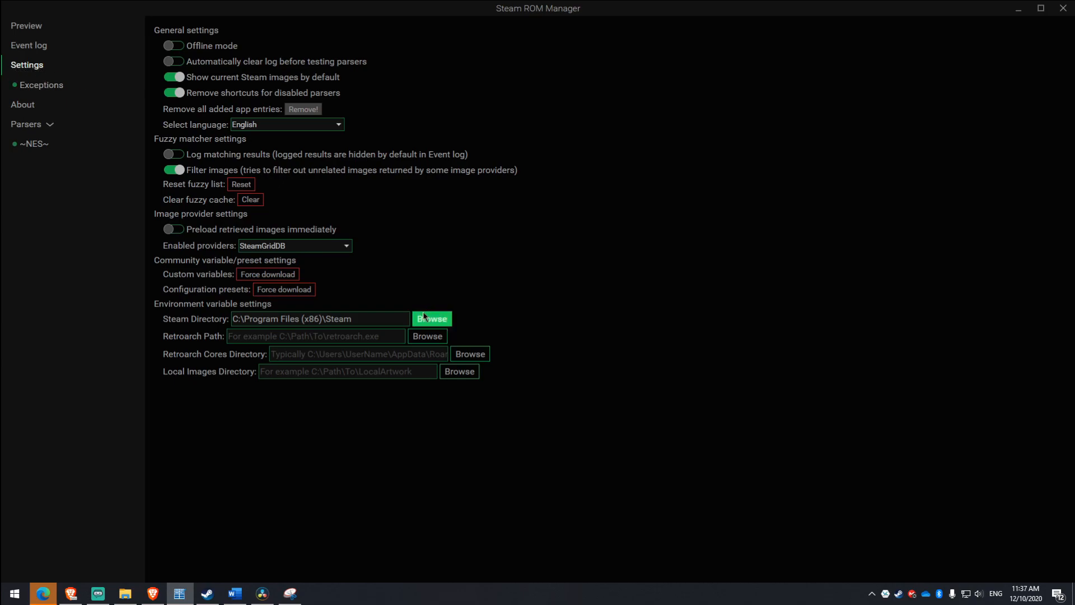
Clear the existing Steam Directory path and browse for a new folder
left_click(353, 319)
left_click(317, 318)
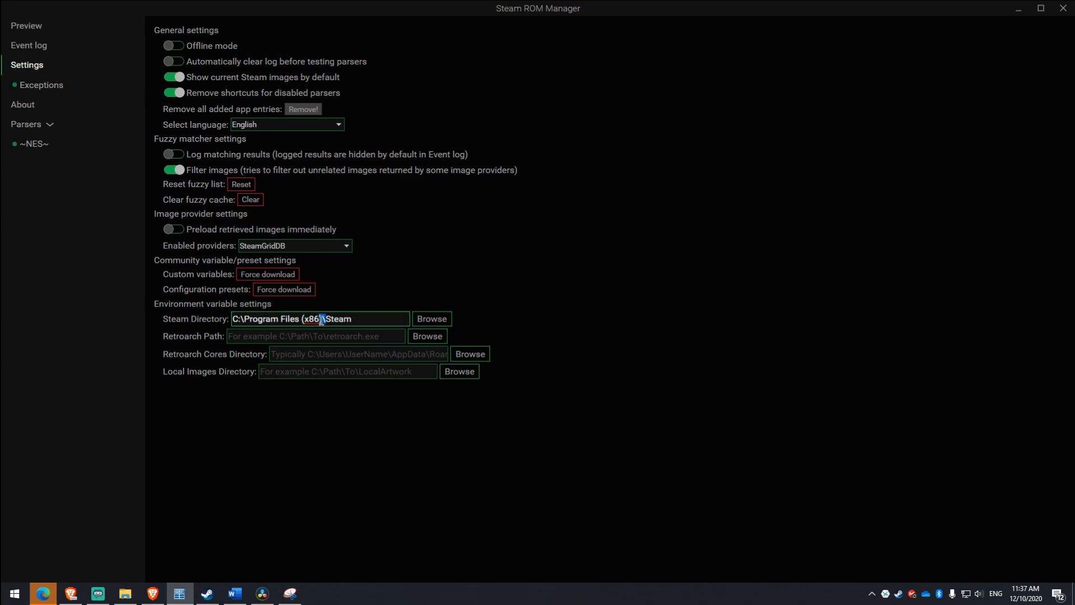
triple_click(321, 318)
key("Delete")
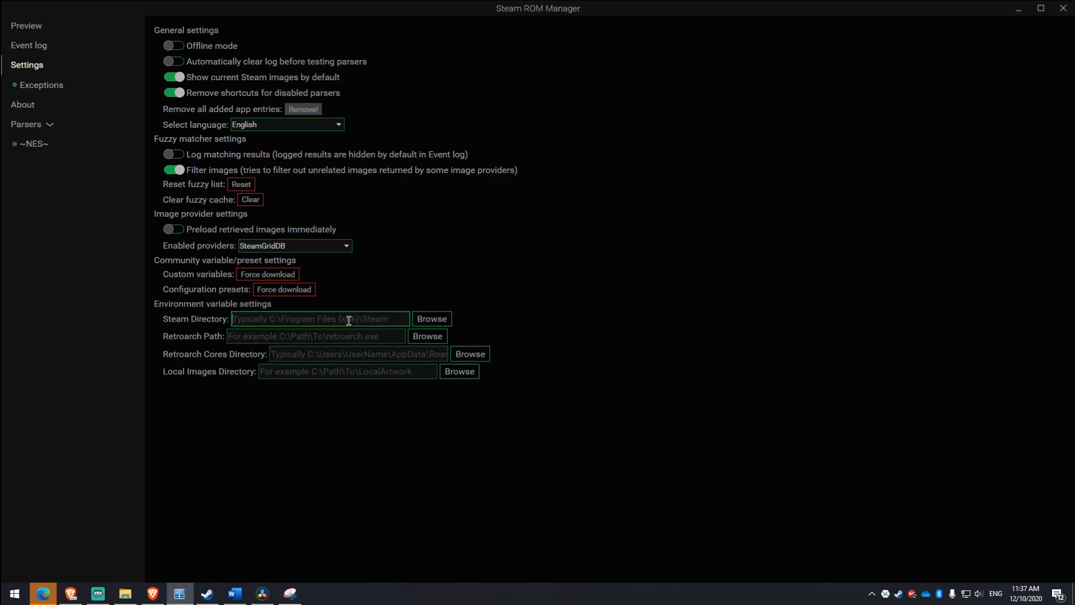
left_click(432, 319)
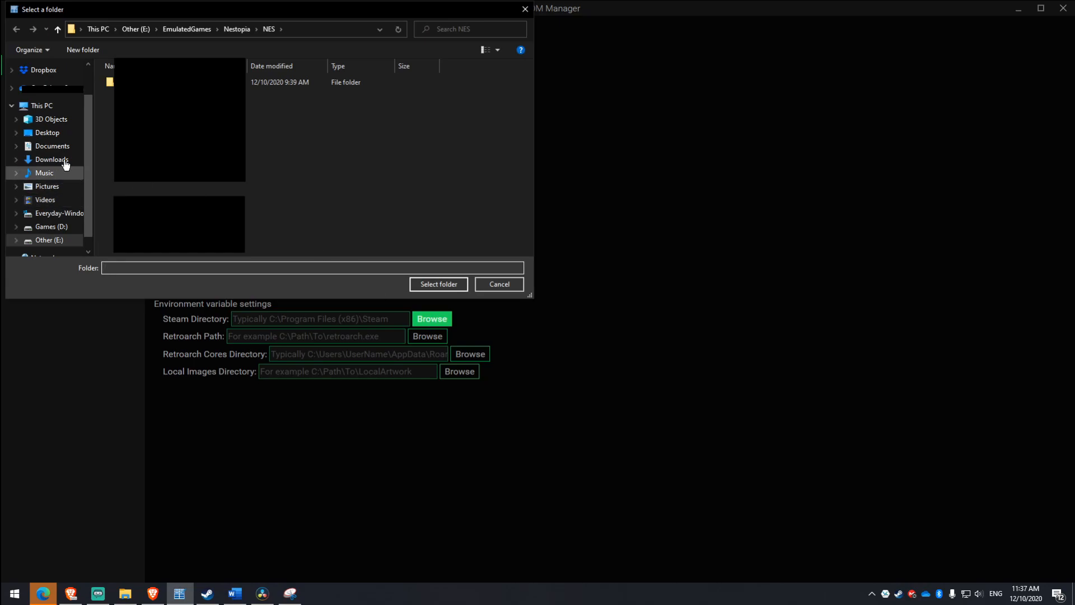
Choose C:\Program Files (x86)\Steam as the Steam directory
left_click(56, 213)
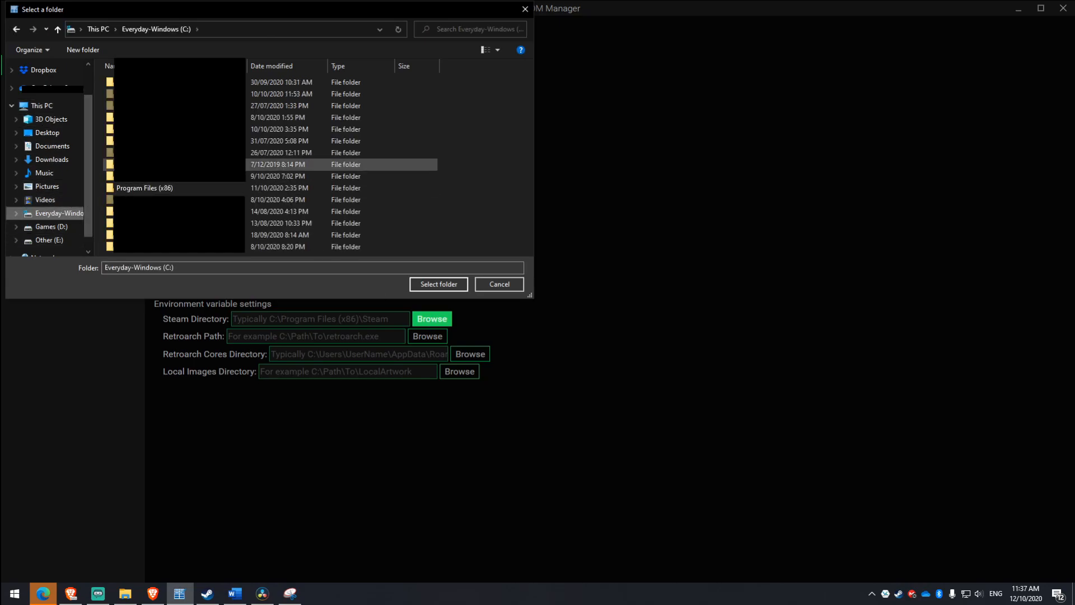
left_click(149, 188)
double_click(149, 188)
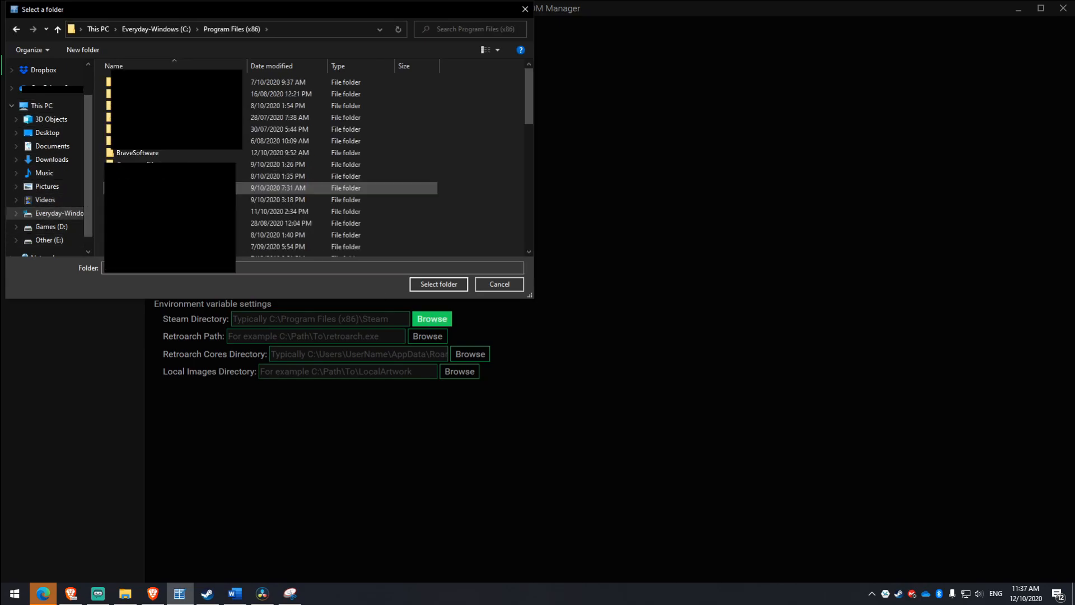
scroll(148, 188, "down", 3)
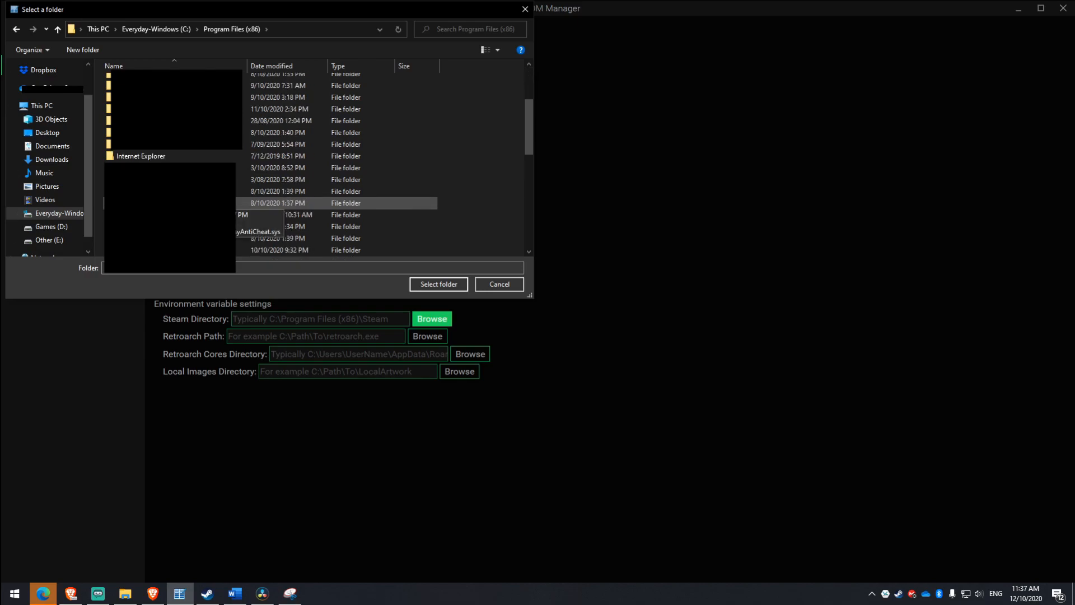
scroll(149, 210, "down", 2)
scroll(157, 193, "down", 3)
scroll(156, 168, "down", 2)
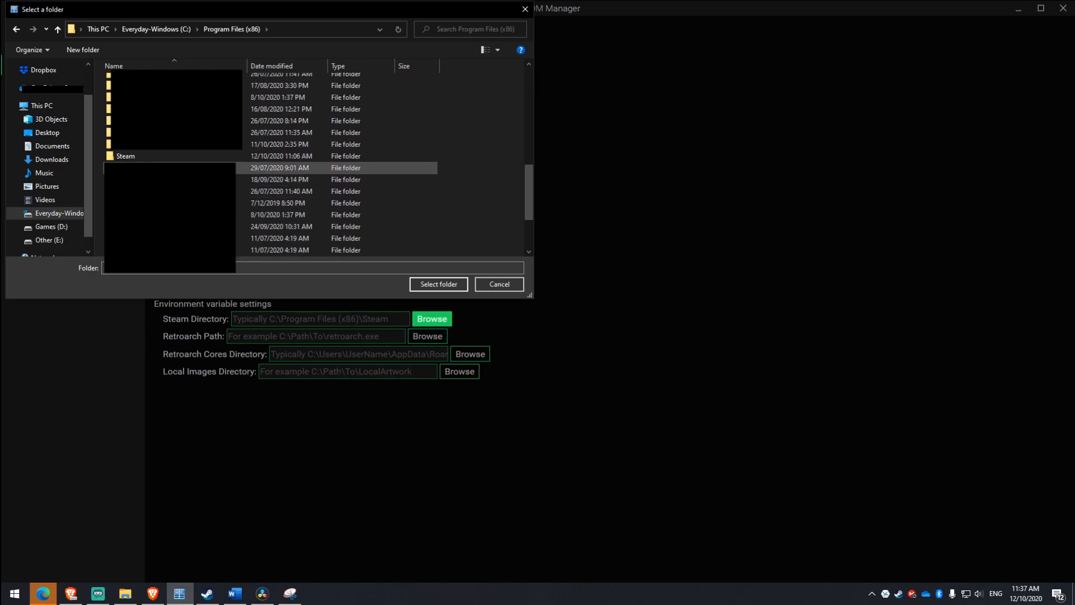
left_click(156, 157)
left_click(438, 284)
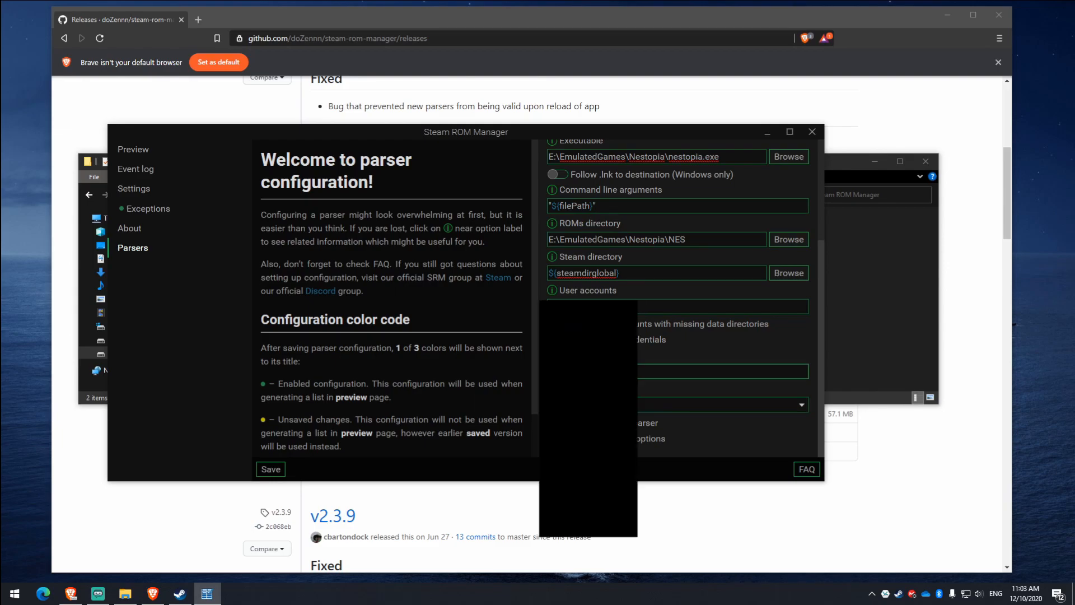
scroll(585, 410, "up", 5)
scroll(578, 266, "down", 4)
Save the parser so ~NES~ is listed under Parsers
left_click(271, 469)
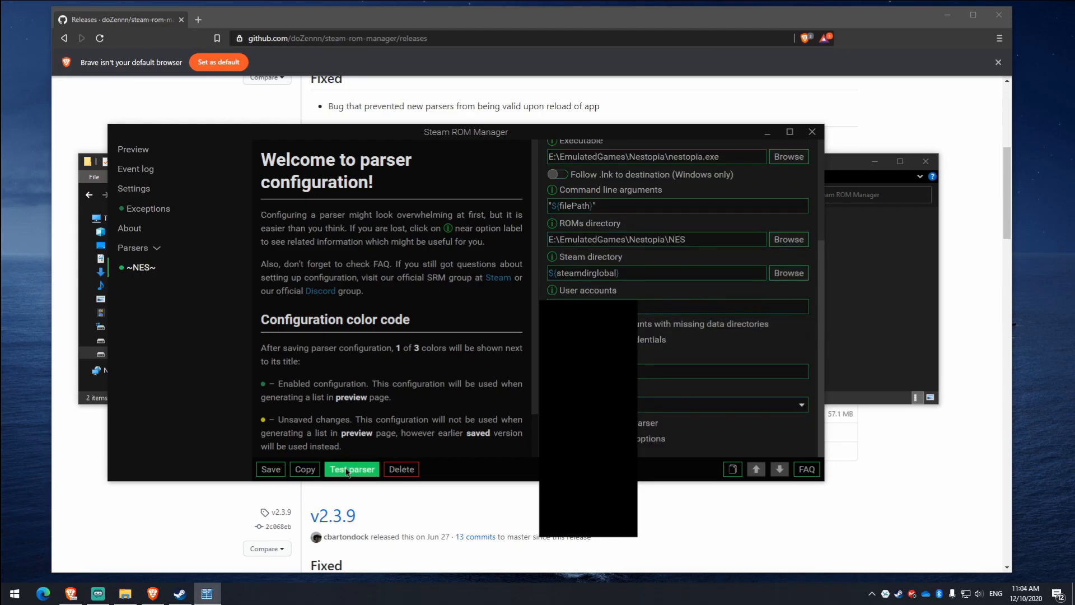
Test the ~NES~ parser and check the six found titles, highlighting Home Alone 2 in the log
left_click(347, 469)
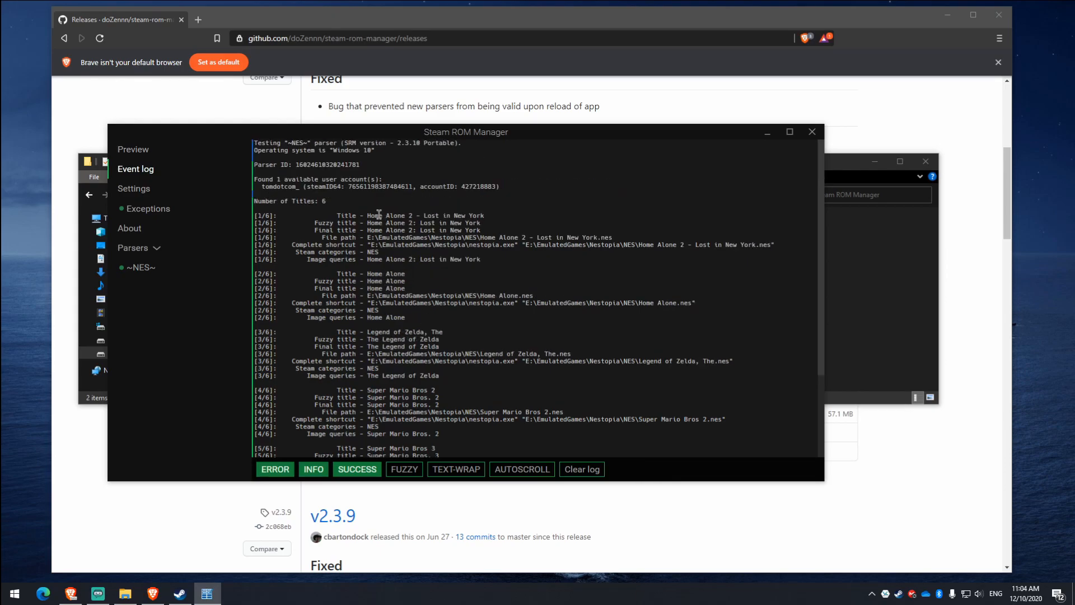
left_click_drag(368, 215, 485, 216)
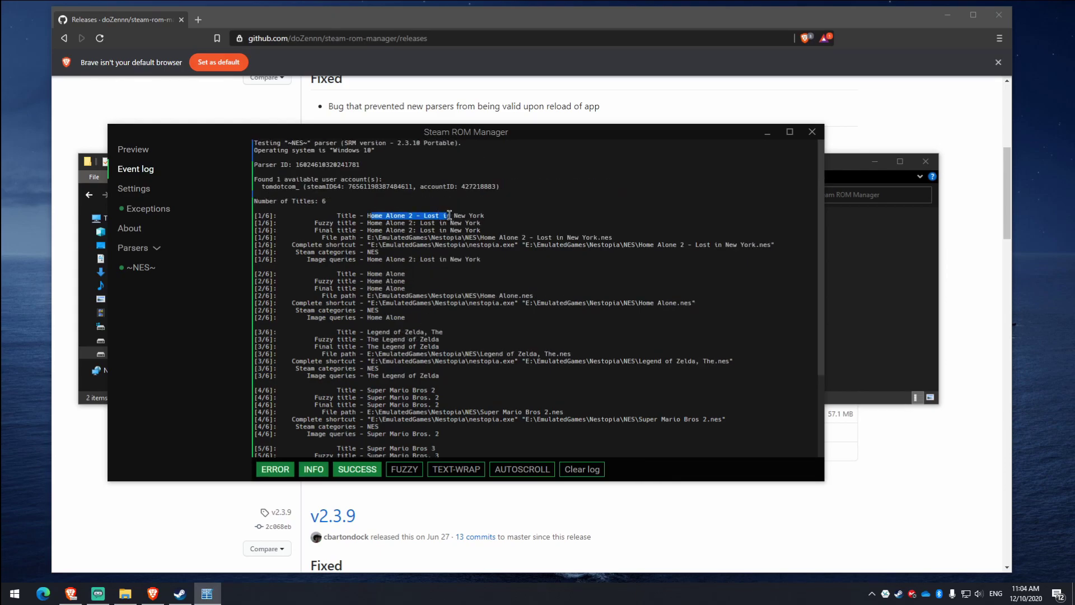
left_click(485, 217)
left_click_drag(369, 230, 481, 229)
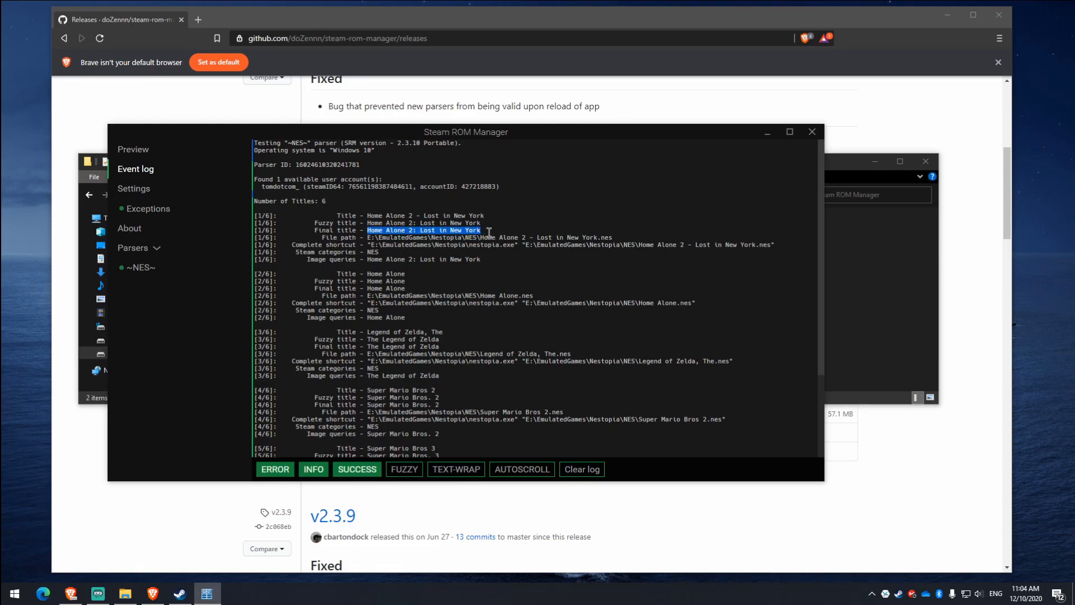
scroll(397, 275, "down", 3)
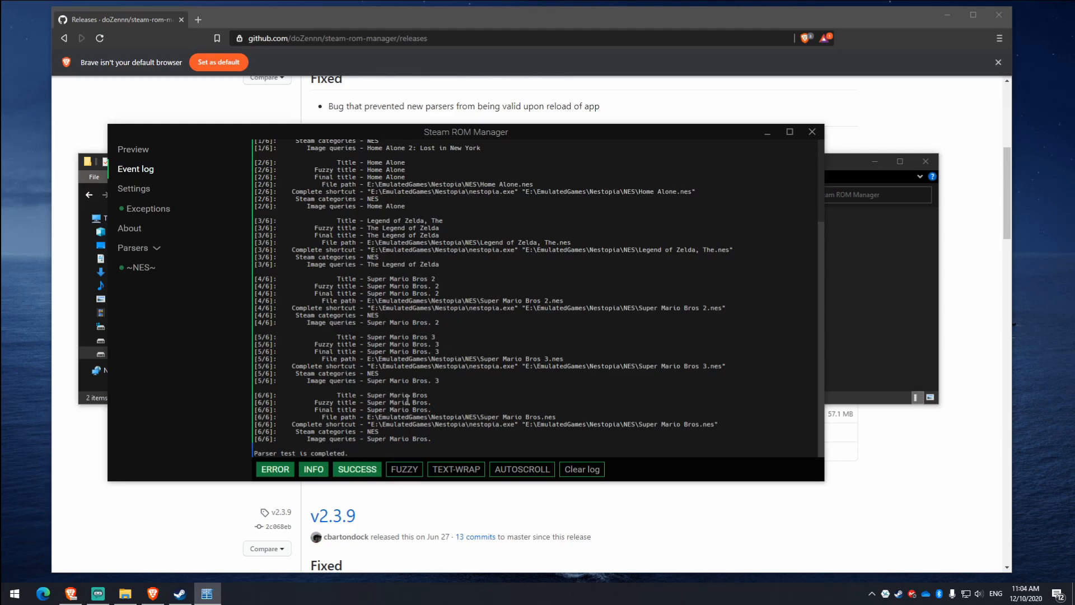
Generate the app list of six NES games with artwork in Preview and quit Steam from the tray
left_click(133, 150)
left_click(294, 469)
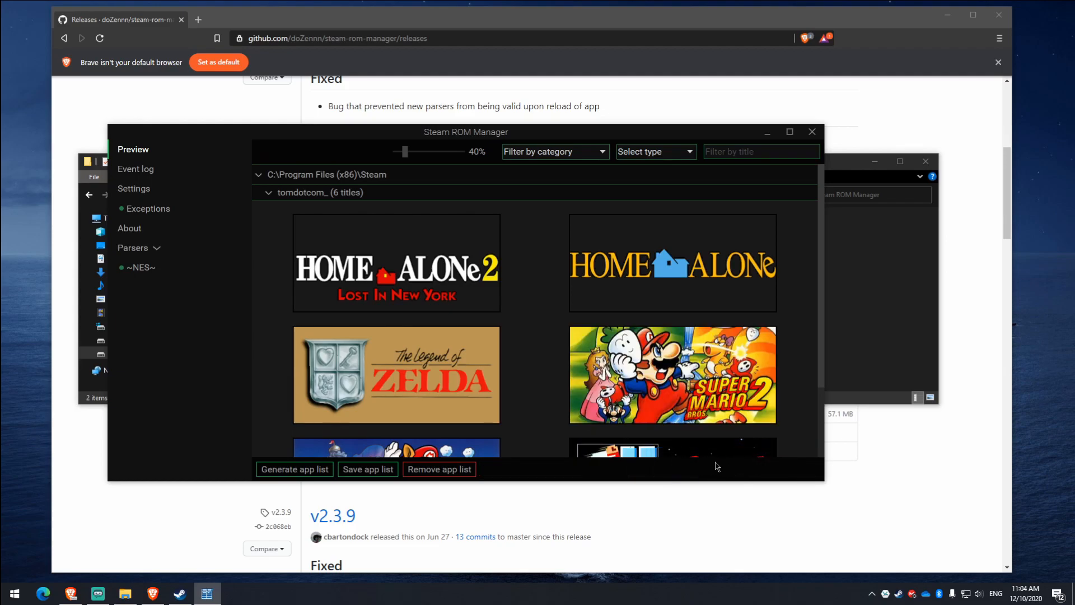
right_click(900, 594)
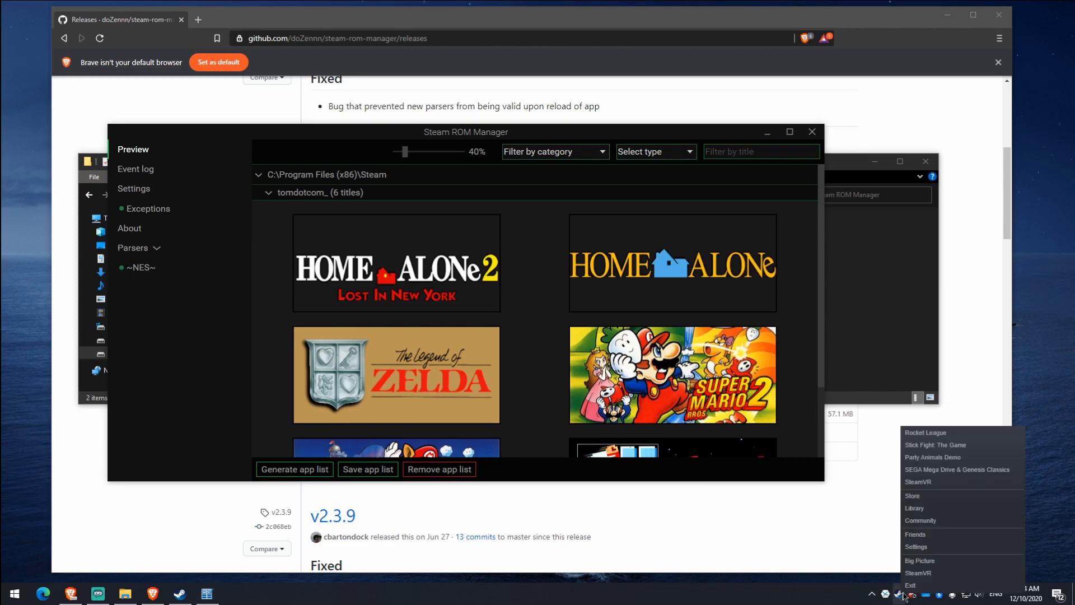
left_click(912, 586)
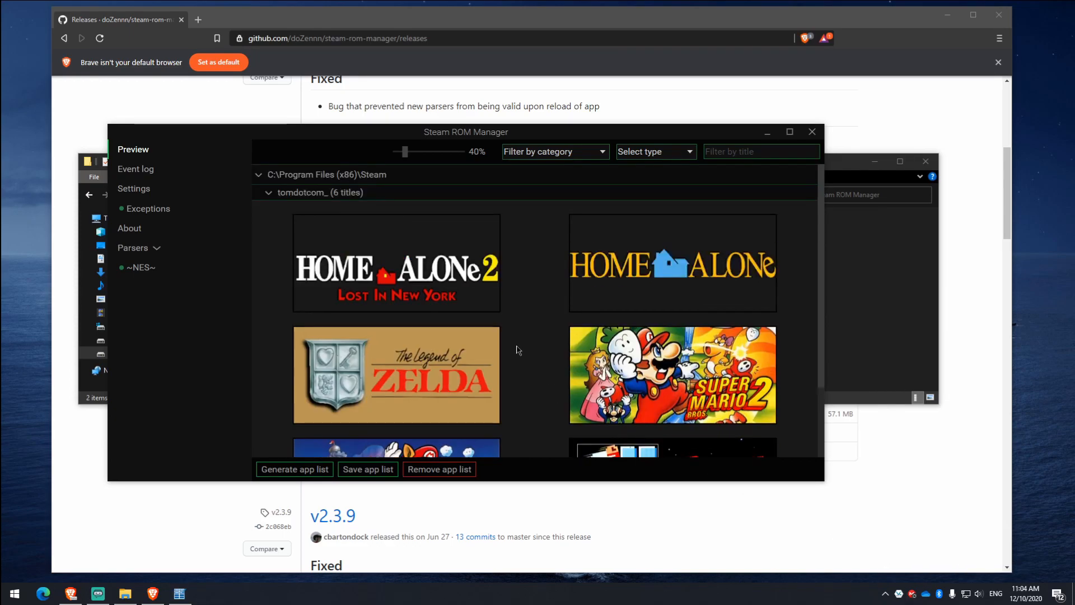
scroll(516, 349, "down", 2)
scroll(514, 349, "up", 2)
scroll(511, 295, "down", 1)
scroll(510, 295, "up", 2)
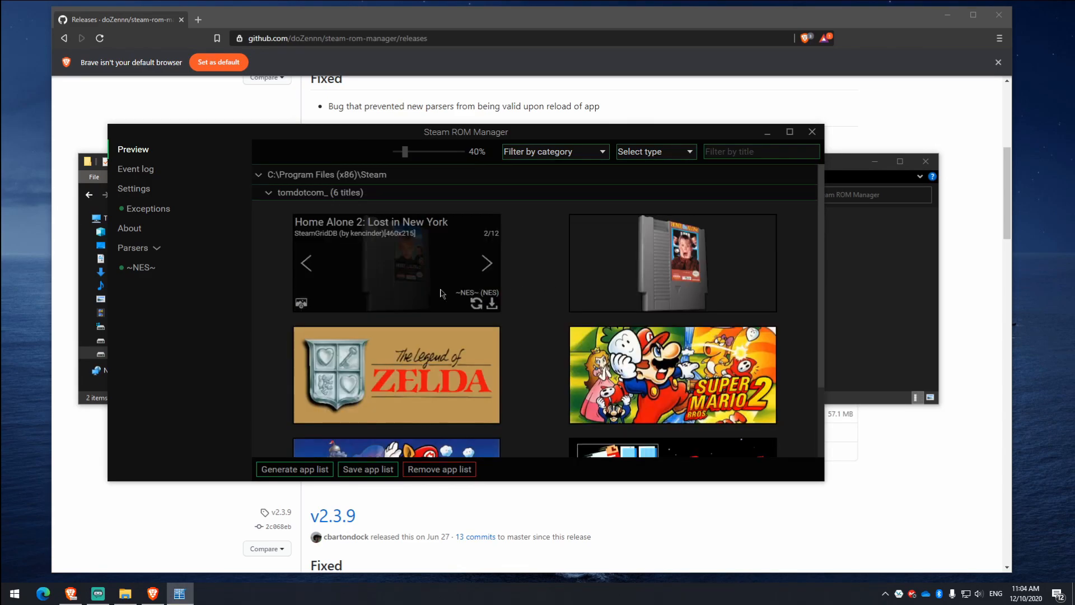
scroll(523, 242, "down", 1)
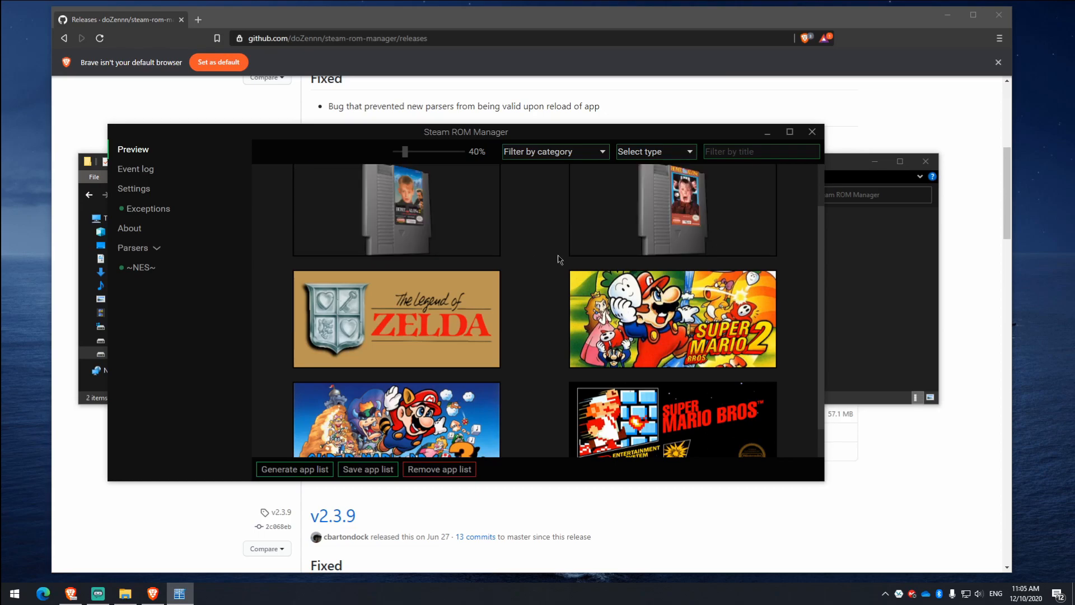
scroll(517, 264, "up", 1)
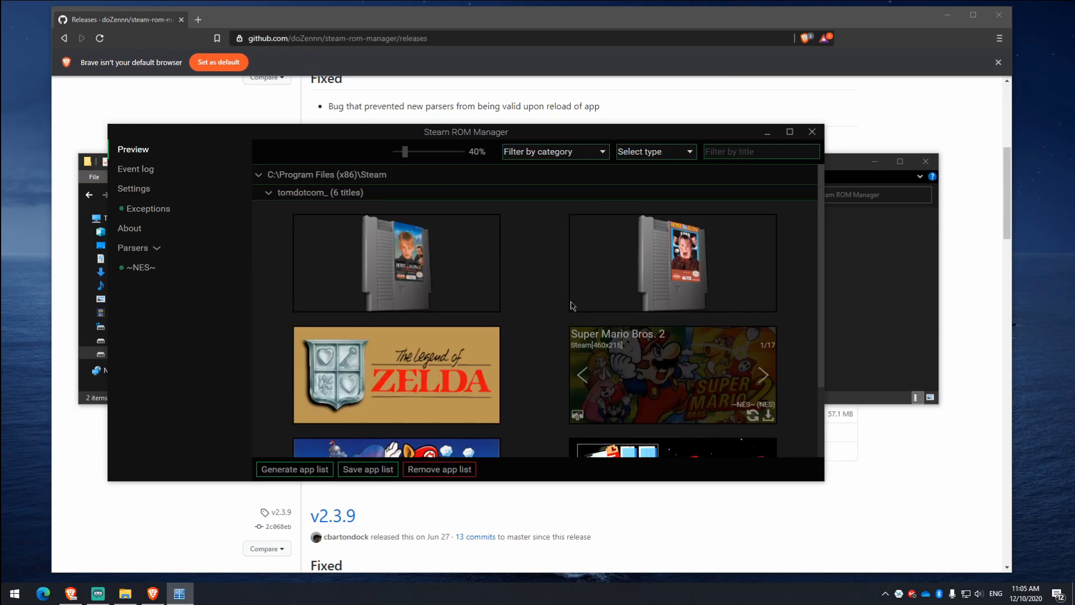
Cycle Home Alone 2 back to its logo art, pick another Super Mario Bros. 2 cover, and save the app list
left_click(487, 264)
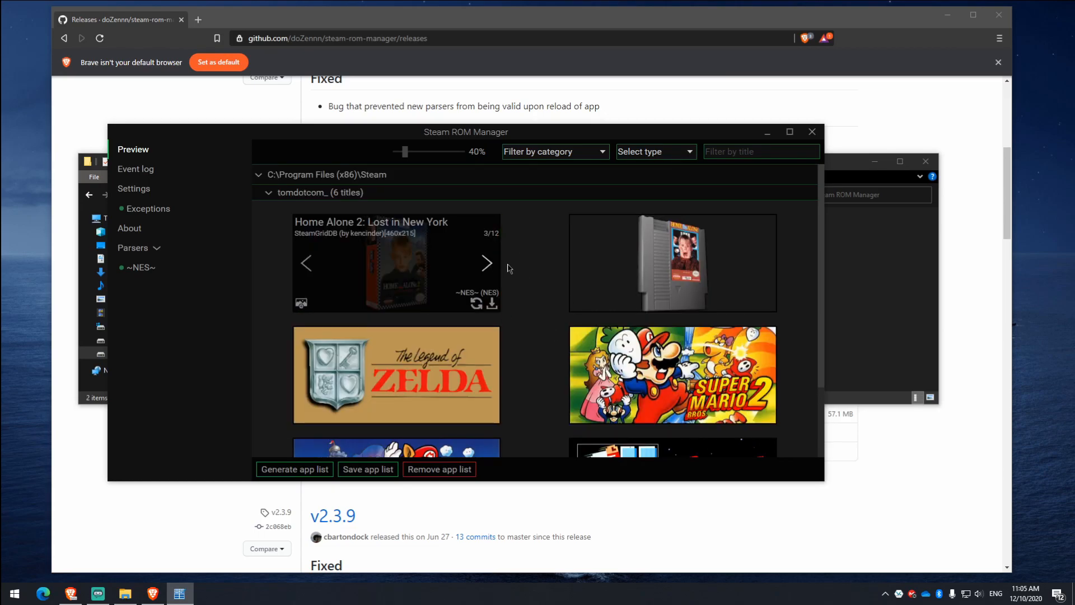
left_click(306, 264)
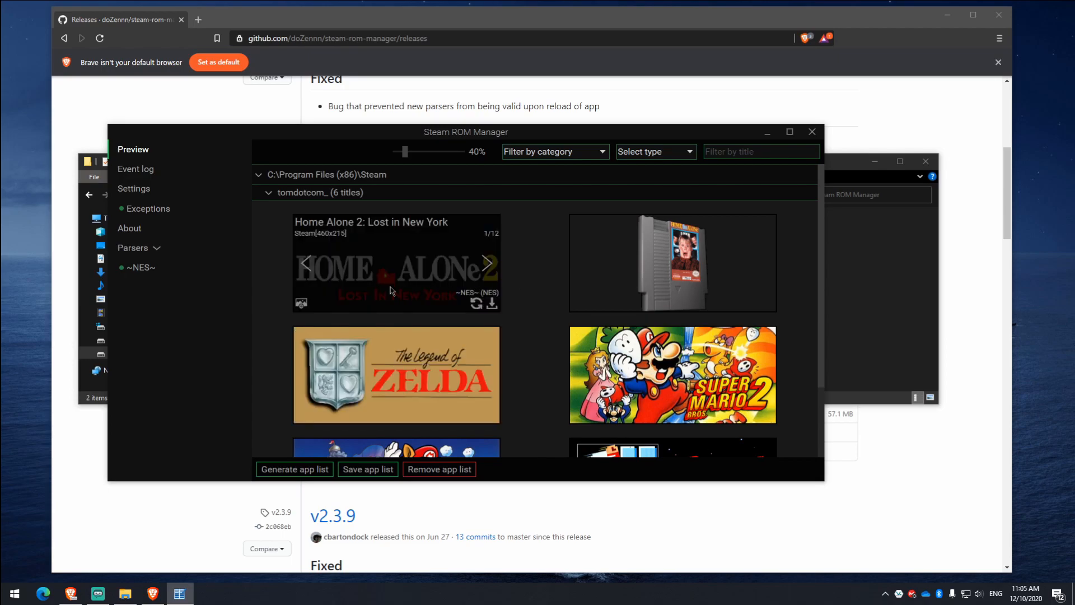
left_click(581, 264)
mouse_move(673, 375)
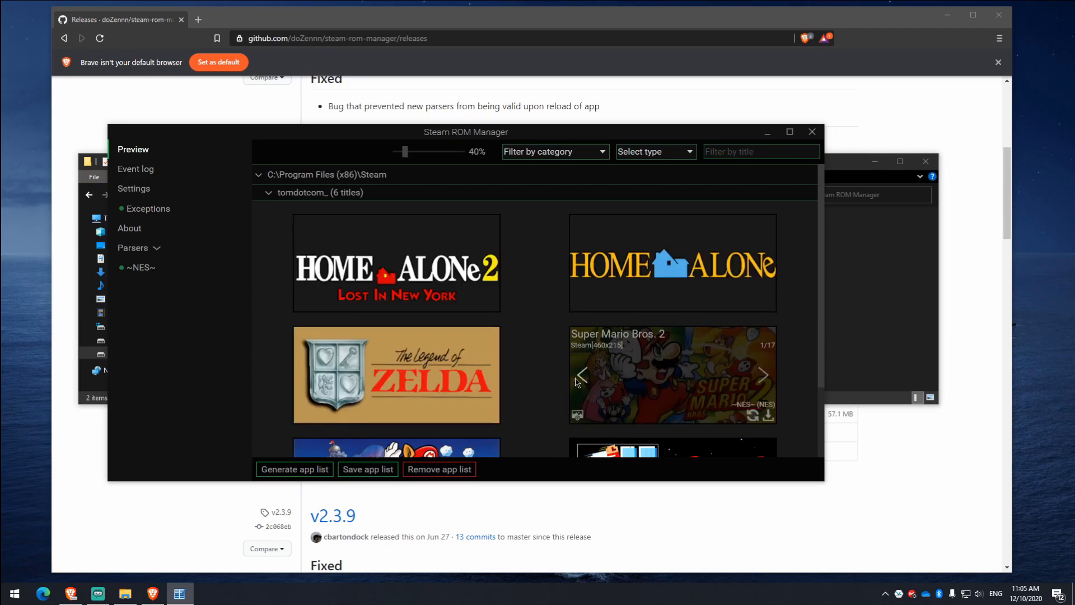
left_click(582, 375)
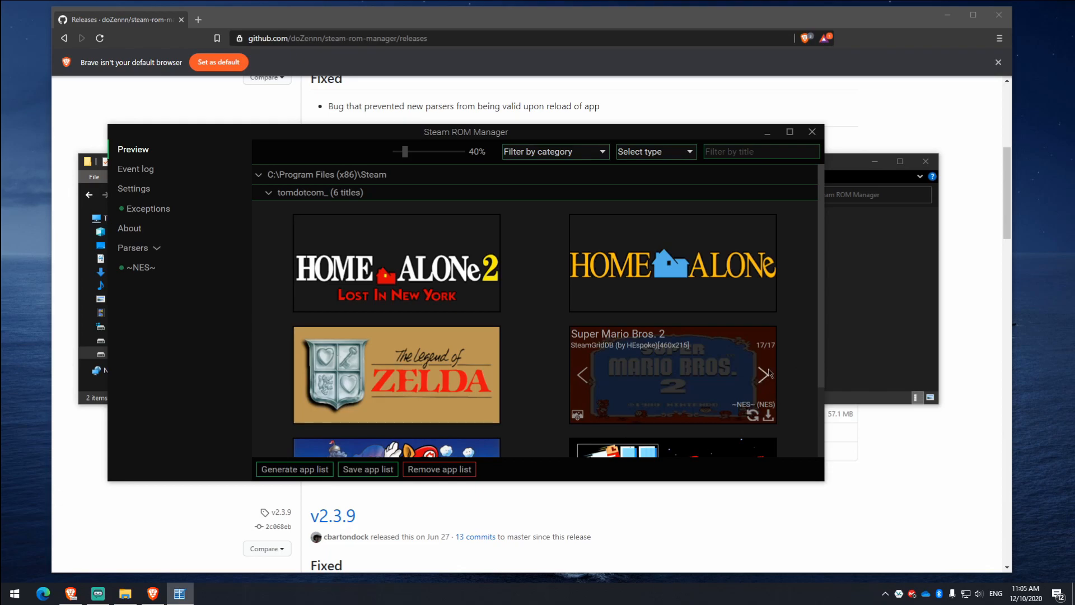
scroll(512, 395, "down", 1)
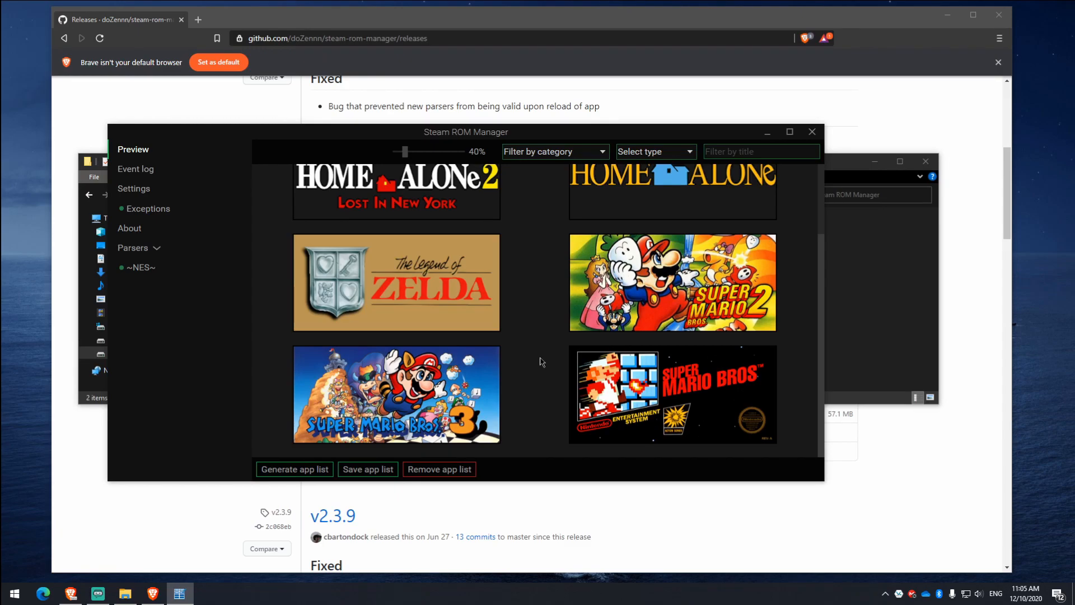
left_click(368, 468)
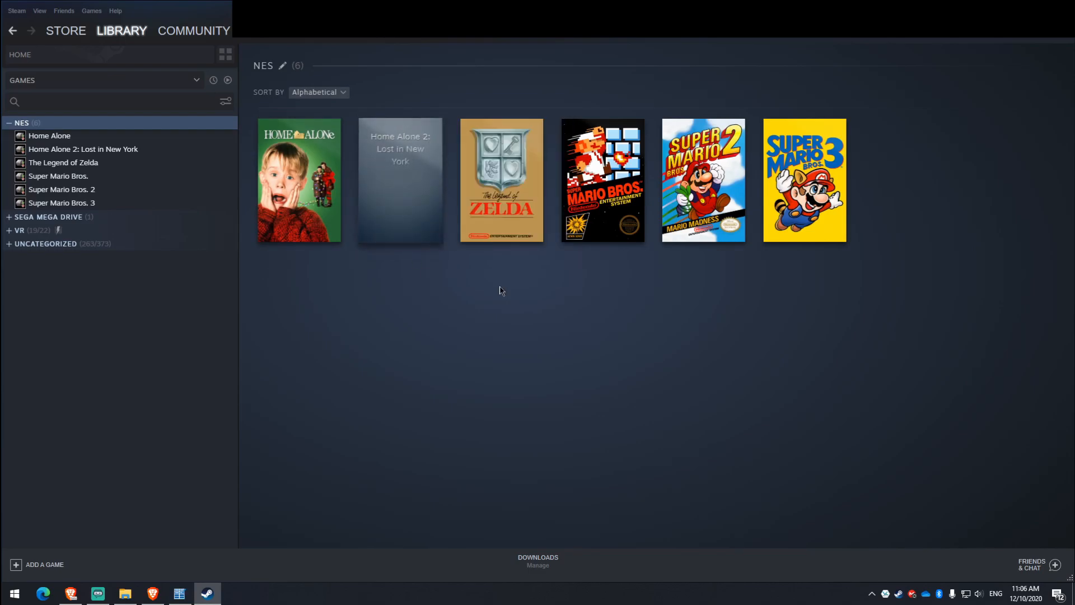
Launch Super Mario Bros. from the NES category in the Steam library into Nestopia
double_click(573, 221)
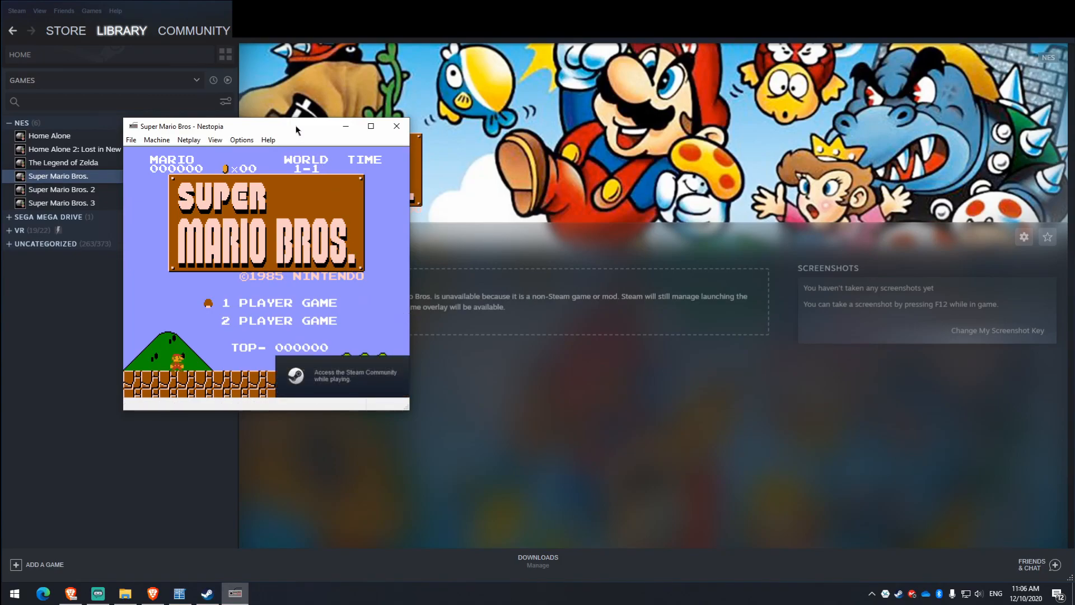
Start a one-player game and run Mario right through the level hitting coin blocks
left_click_drag(297, 128, 514, 154)
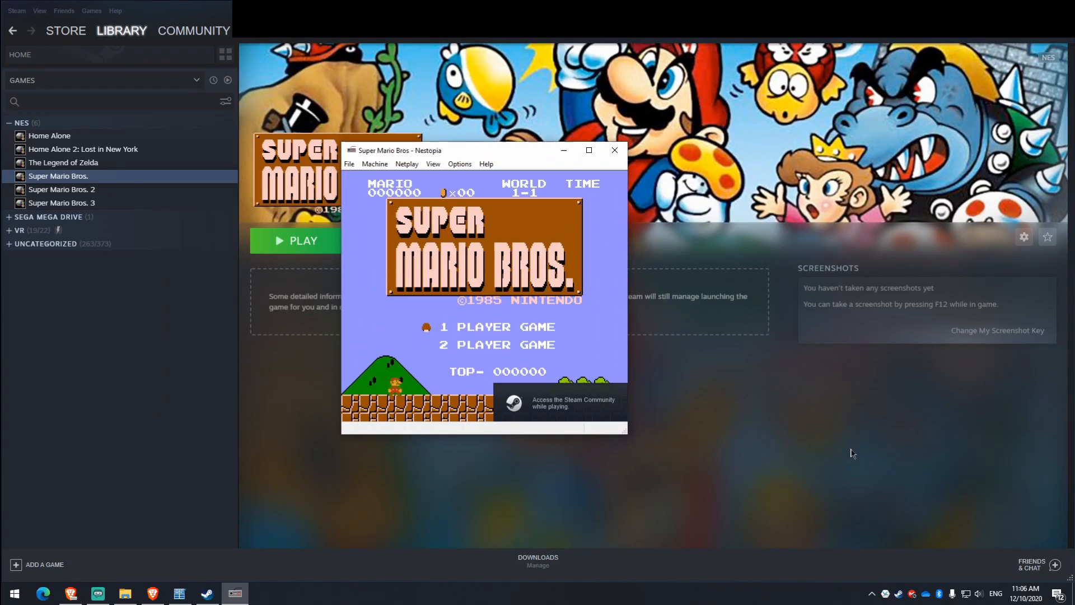
key("Return")
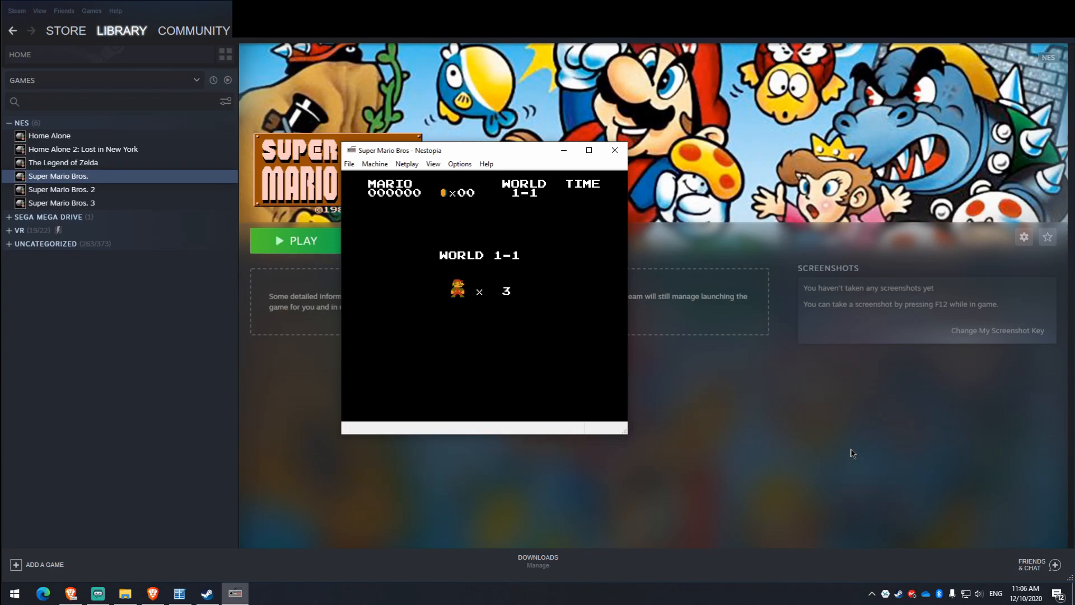
key("Right")
key("Right")
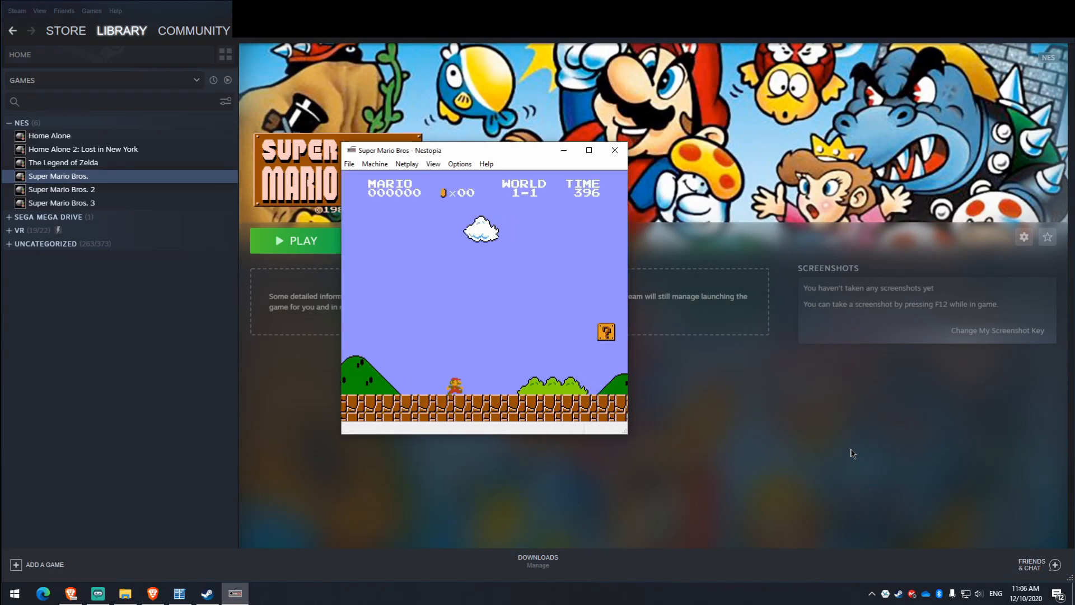
key("x")
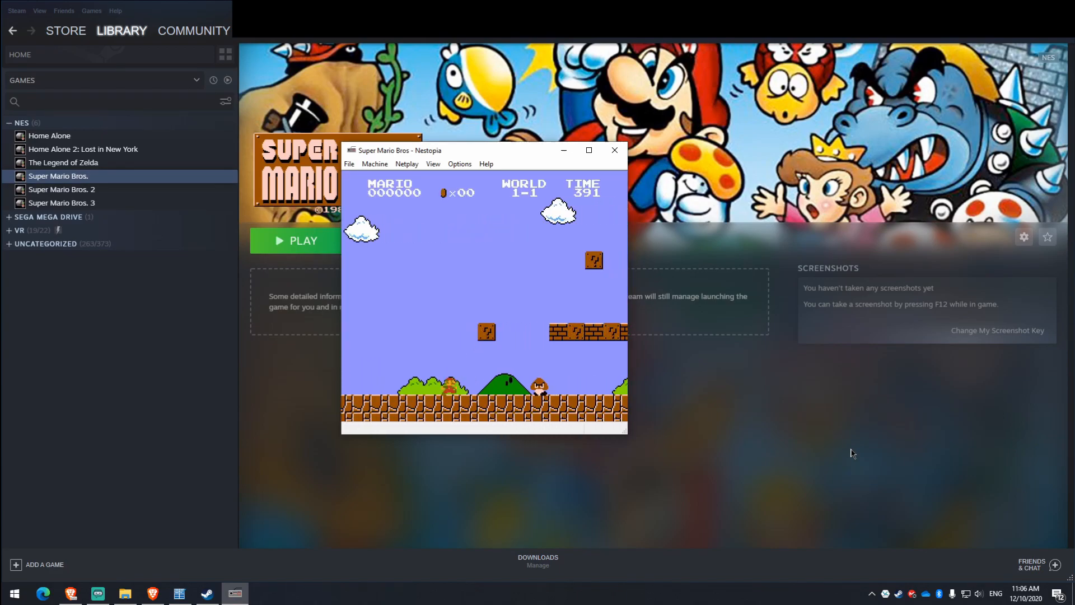
key("Right")
key("x")
key("Right")
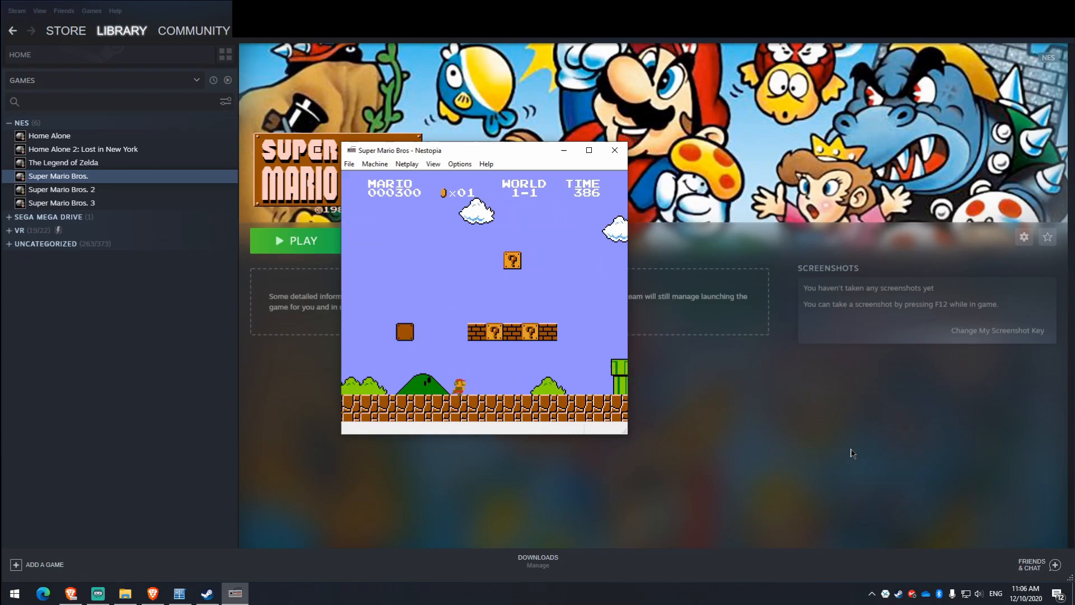
key("x")
key("Left")
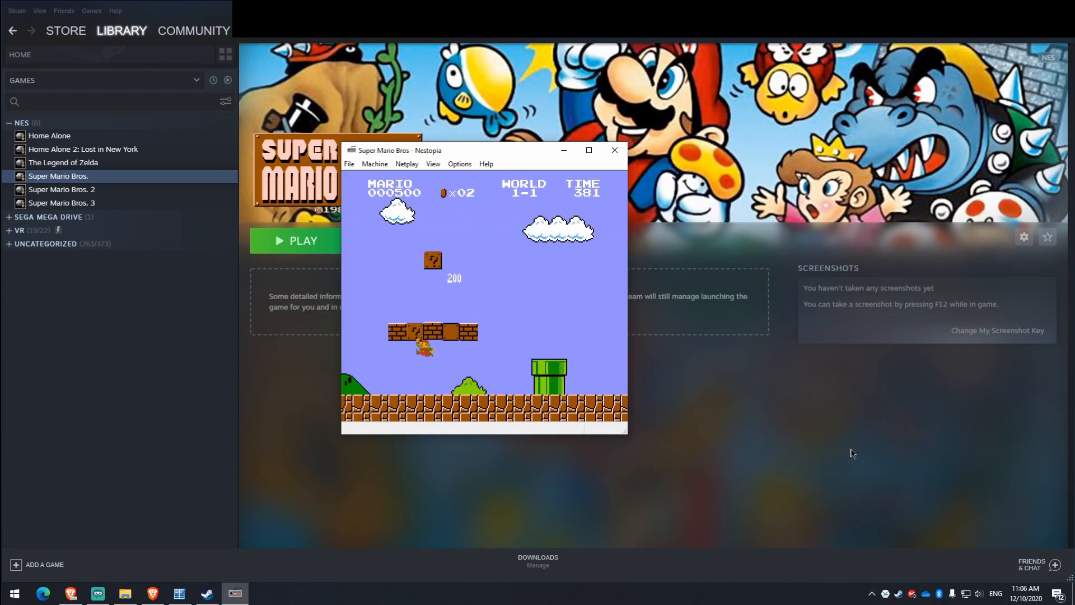
Close the Nestopia window and confirm Yes in the Exit Nestopia dialog
left_click(616, 150)
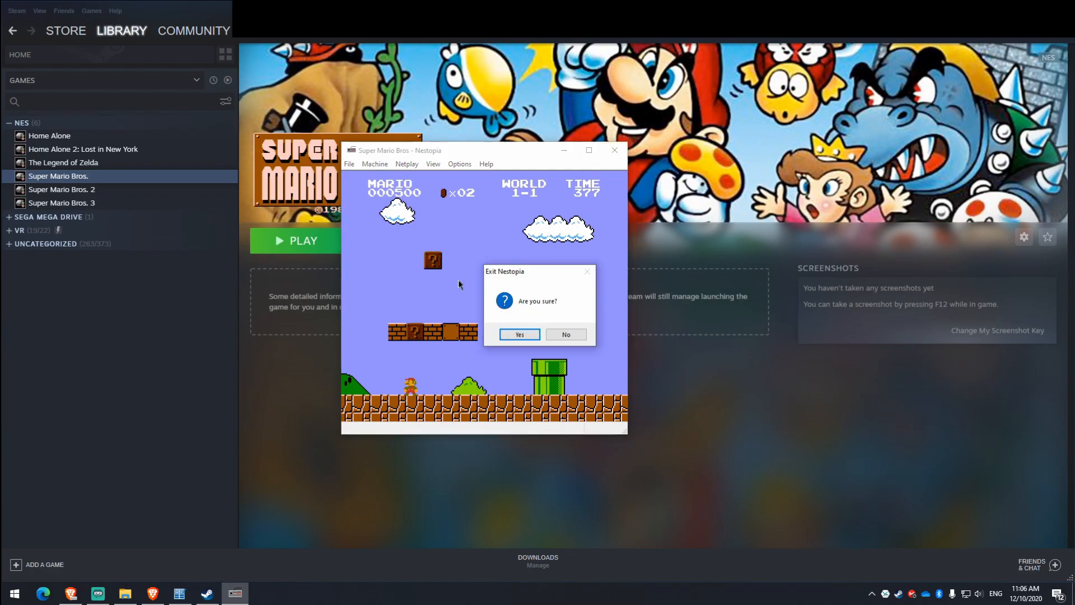
left_click(509, 335)
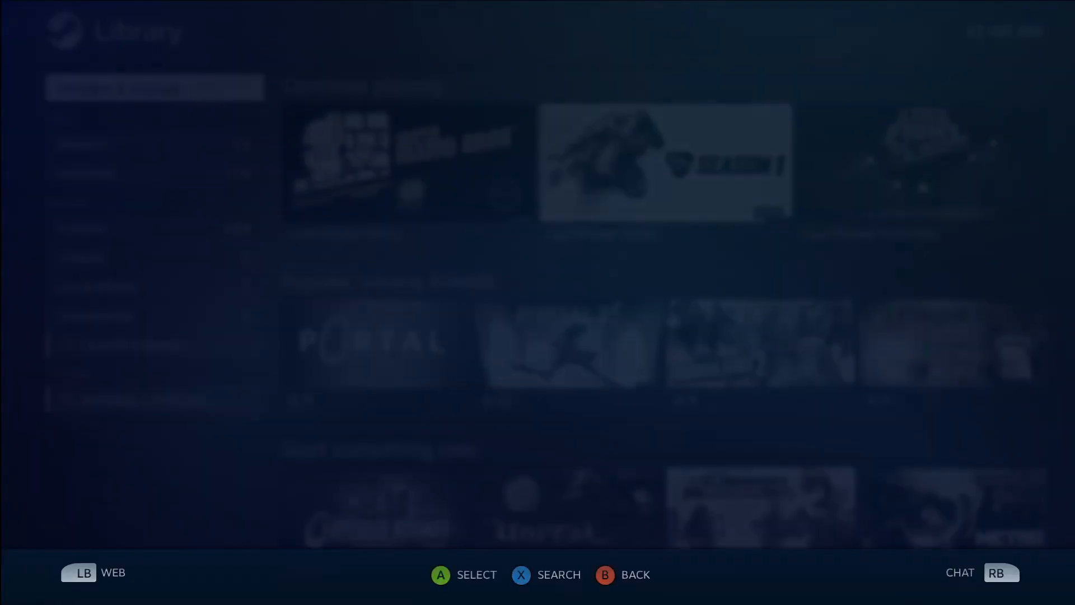
Filter the Big Picture game library to show only the NES category
key("Down")
key("Down")
key("Down")
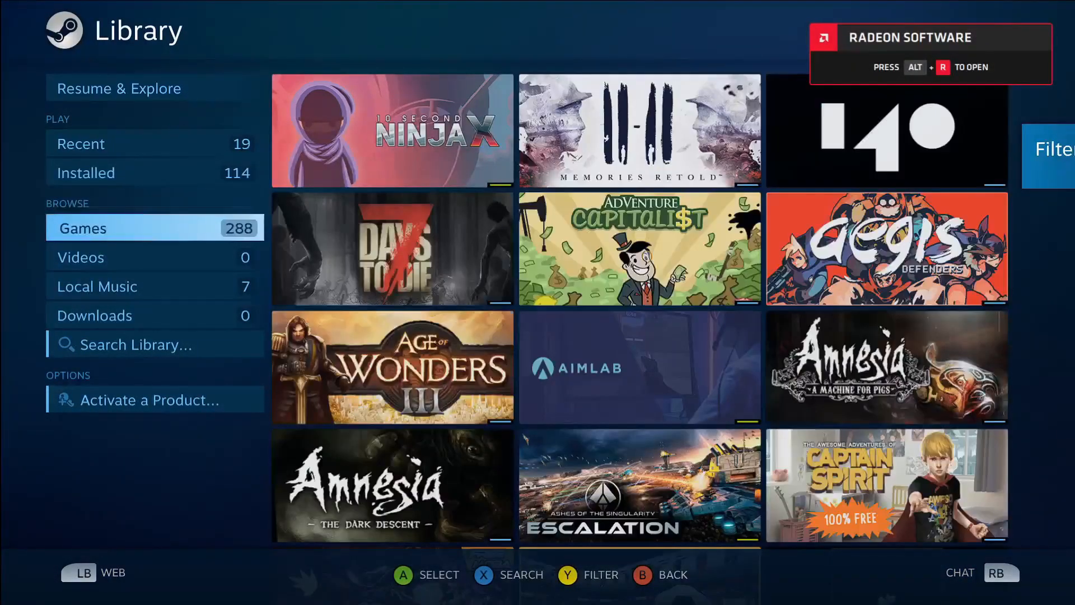
key("Right")
key("y")
key("Down")
key("Down")
key("Down")
key("Down")
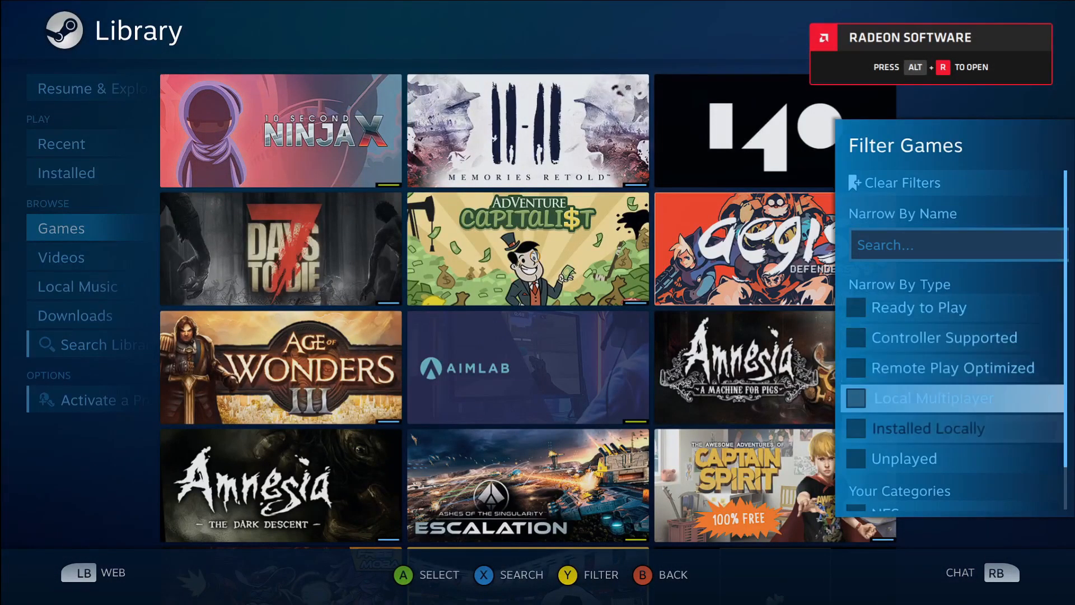
key("Down")
key("Down")
key("Down")
key("Return")
Browse the six NES covers in the grid, ending on the Super Mario Bros. cover
key("Escape")
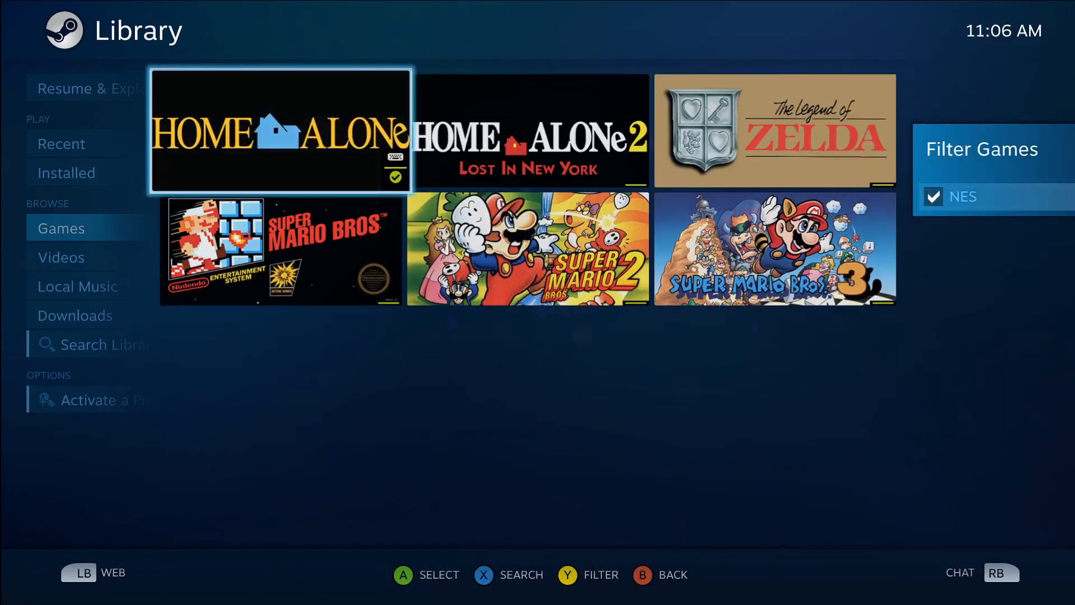
key("Right")
key("Right")
key("Down")
key("Left")
key("Left")
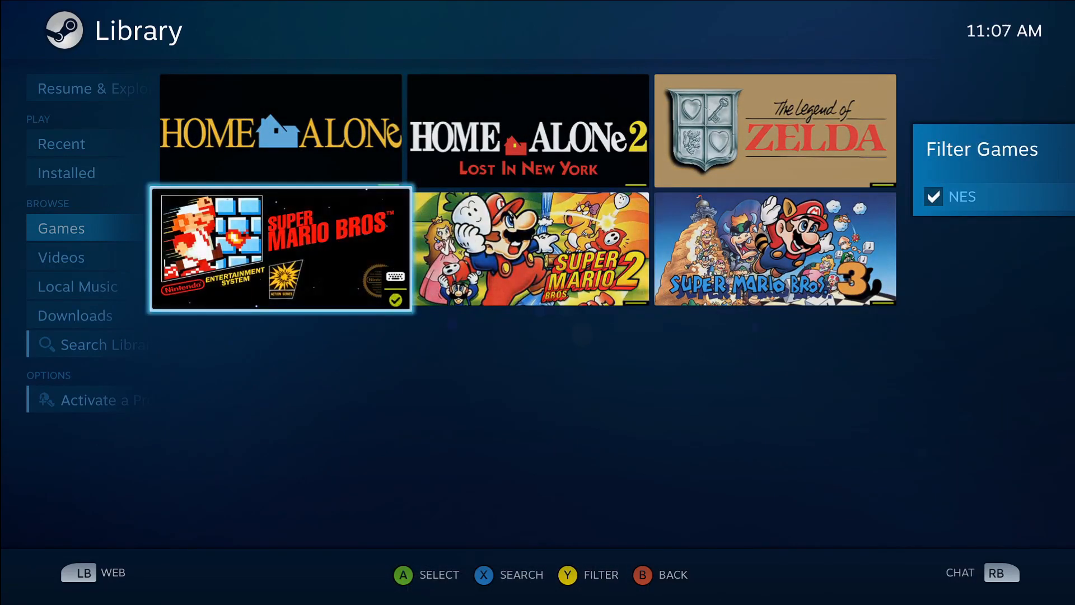
key("Up")
key("Right")
key("Right")
key("Down")
key("Left")
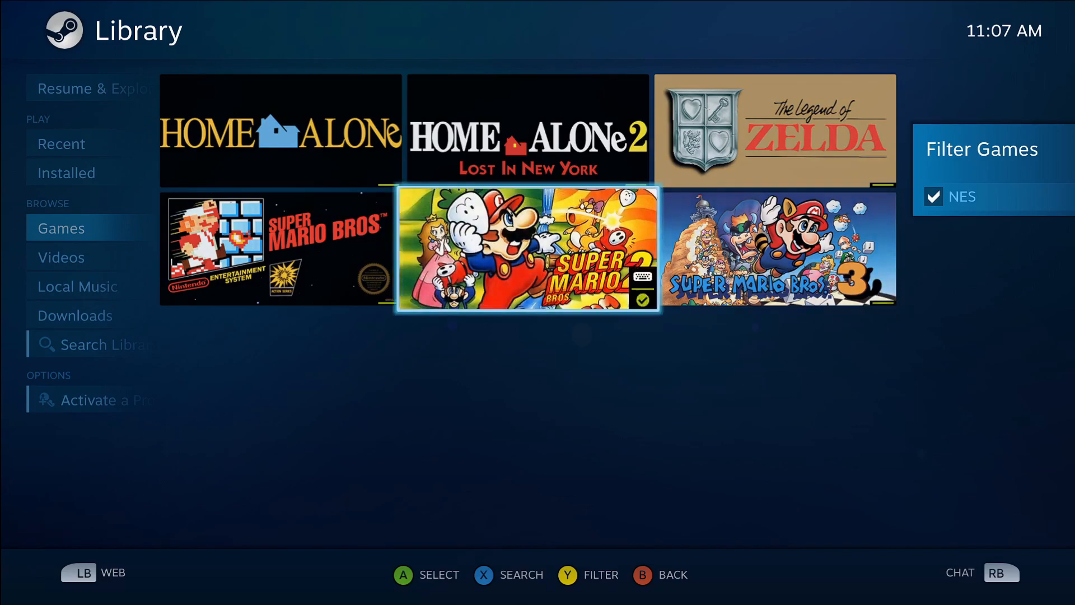
key("Right")
key("Left")
key("Left")
key("Up")
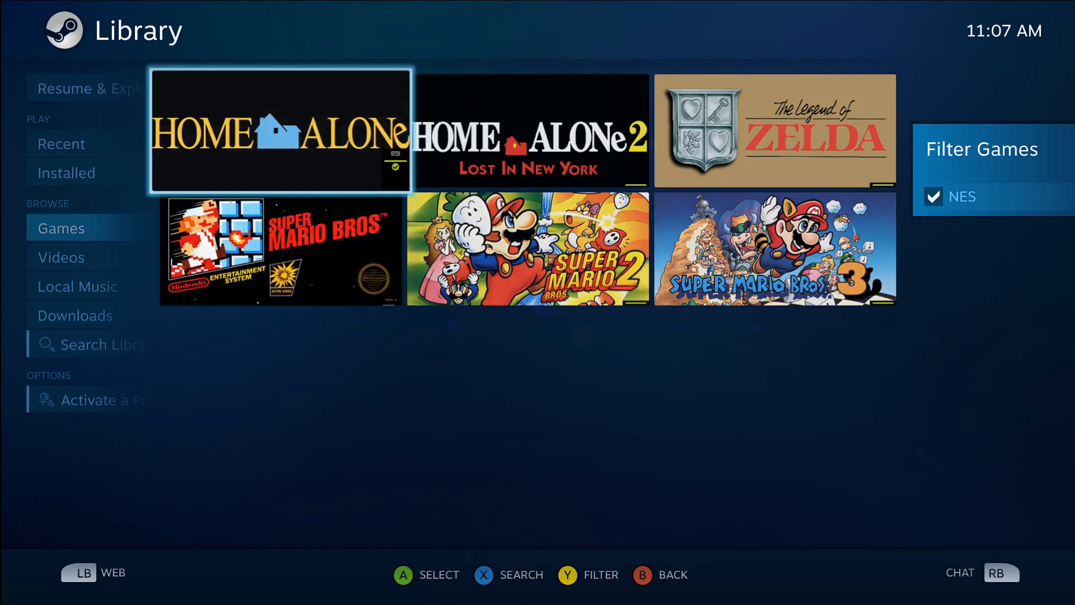
key("Right")
key("Right")
key("Down")
key("Left")
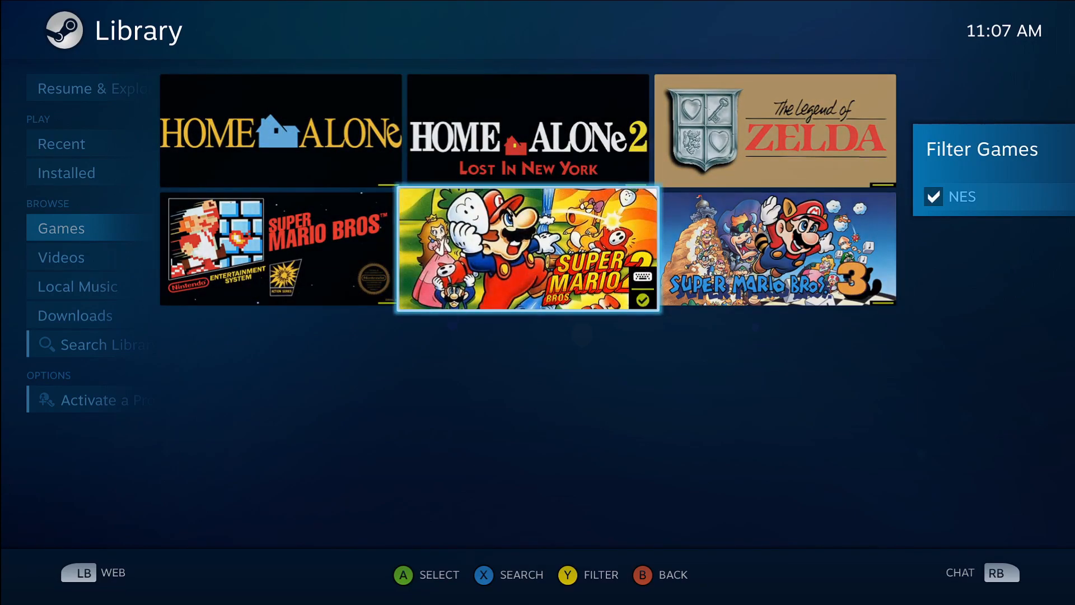
key("Left")
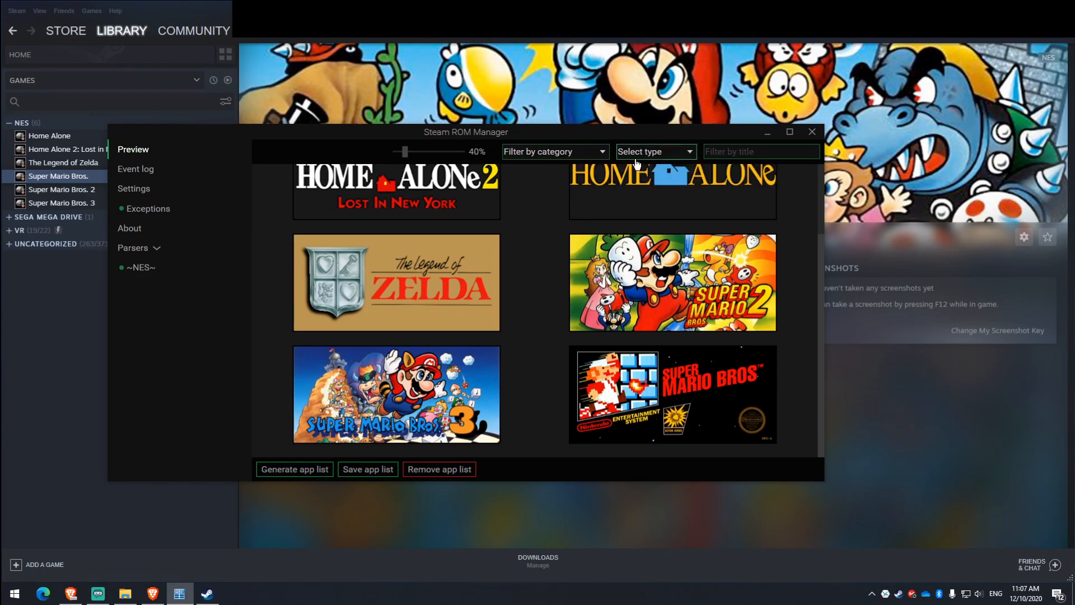
Show Posters in the preview, try adding a local image for Home Alone 2 from Pictures, then cancel
left_click(655, 151)
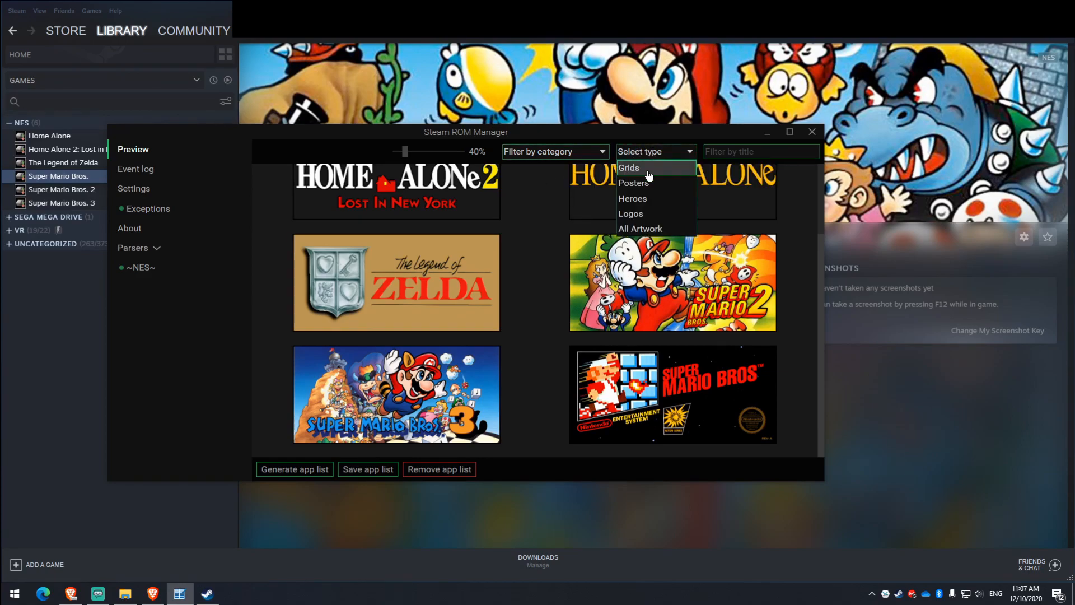
left_click(642, 177)
scroll(462, 252, "up", 3)
scroll(463, 252, "down", 3)
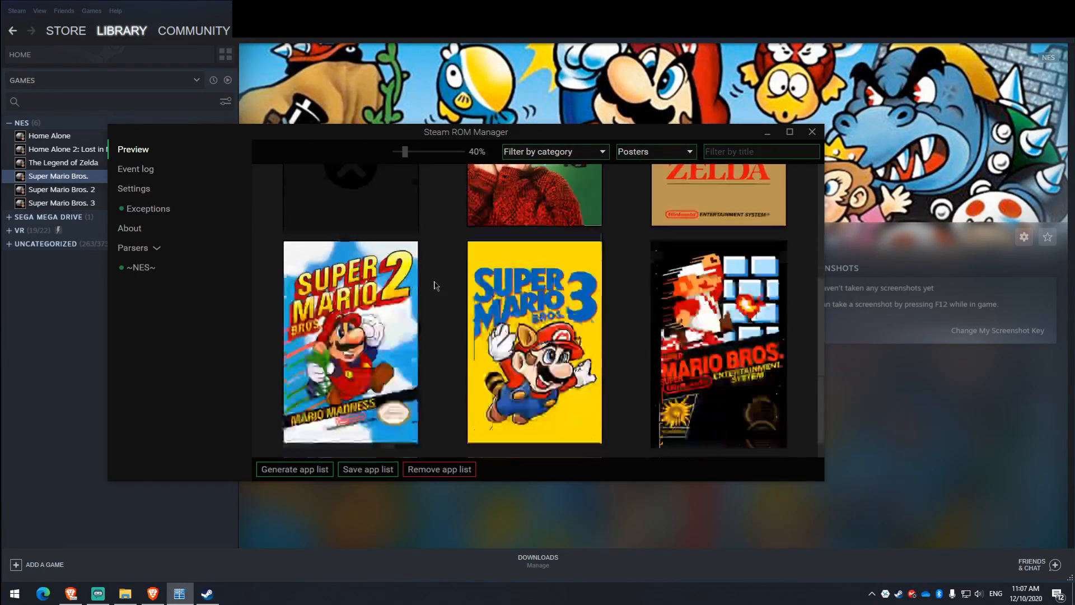
scroll(378, 294, "up", 3)
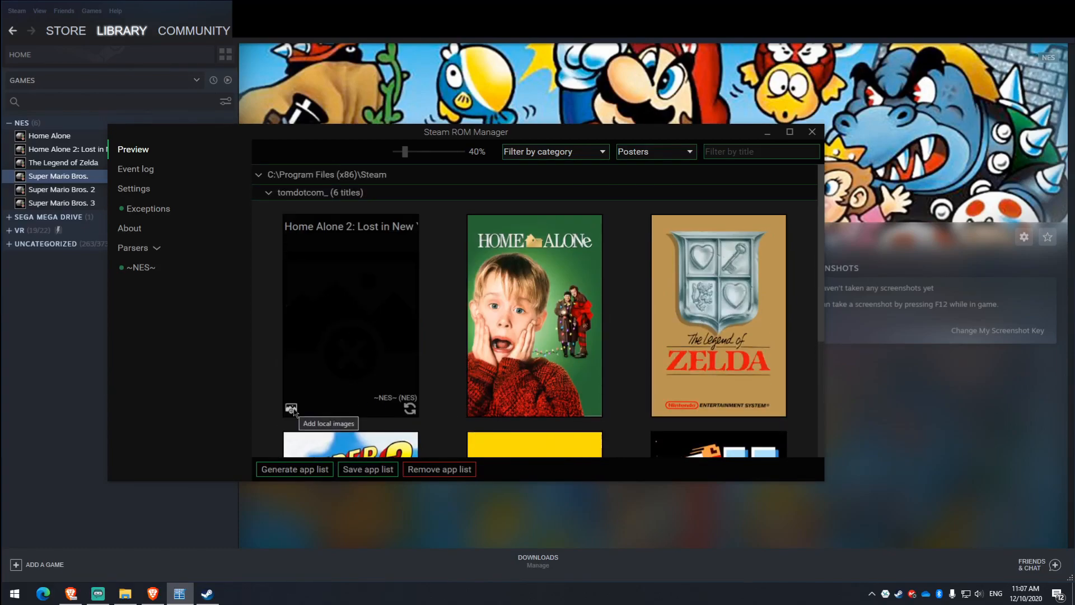
left_click(291, 409)
scroll(359, 286, "down", 2)
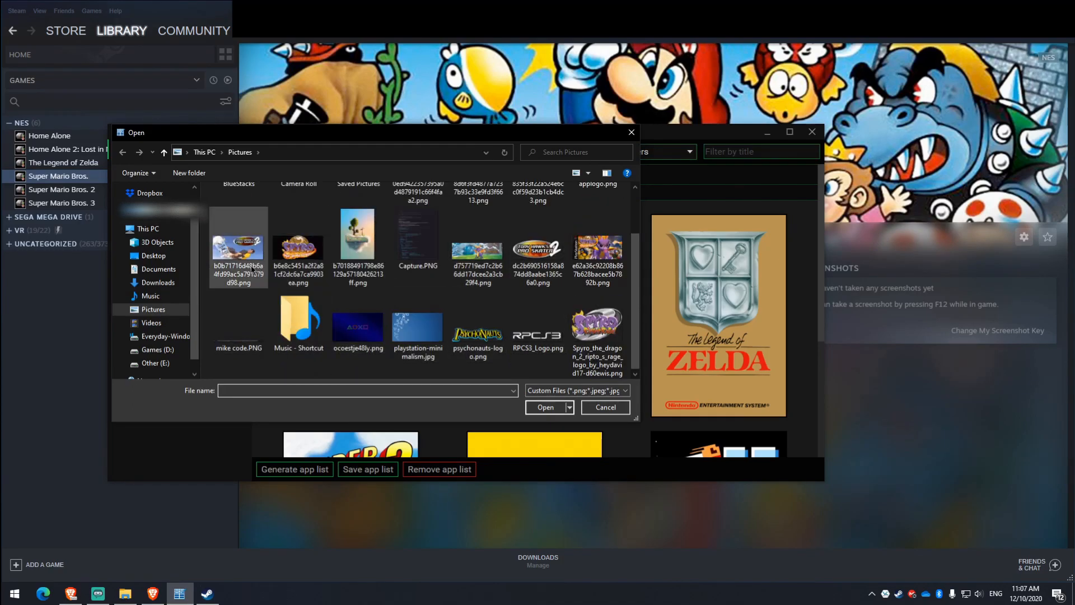
left_click(250, 272)
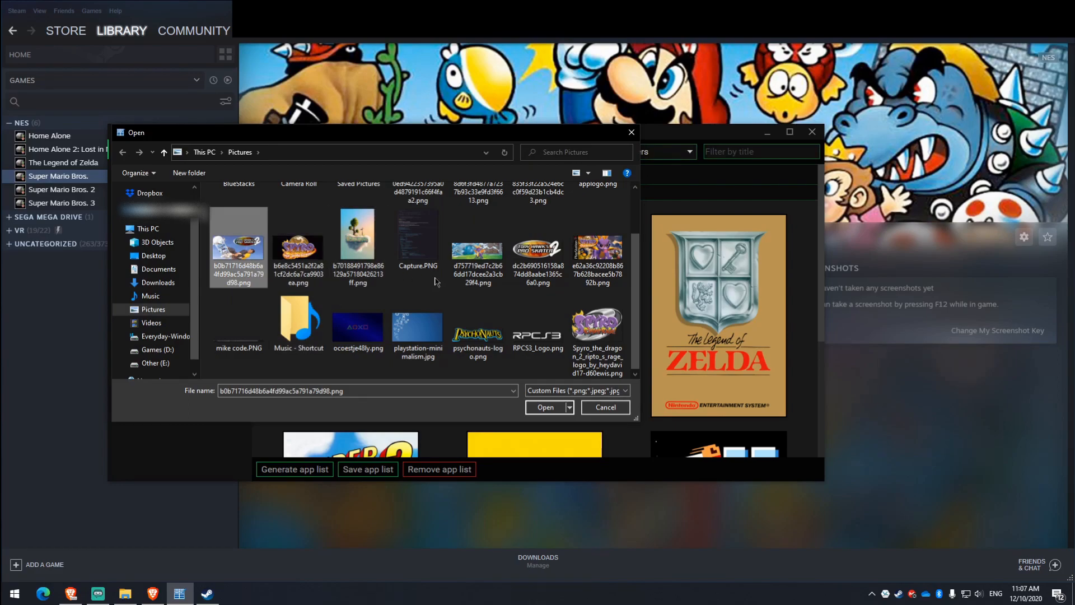
scroll(434, 289, "up", 1)
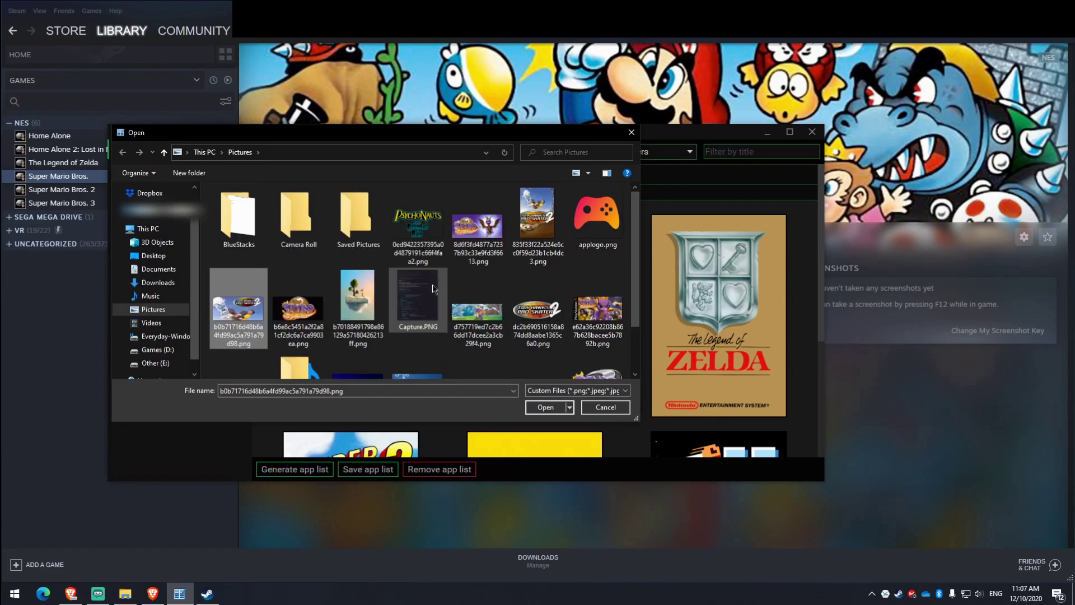
left_click(600, 407)
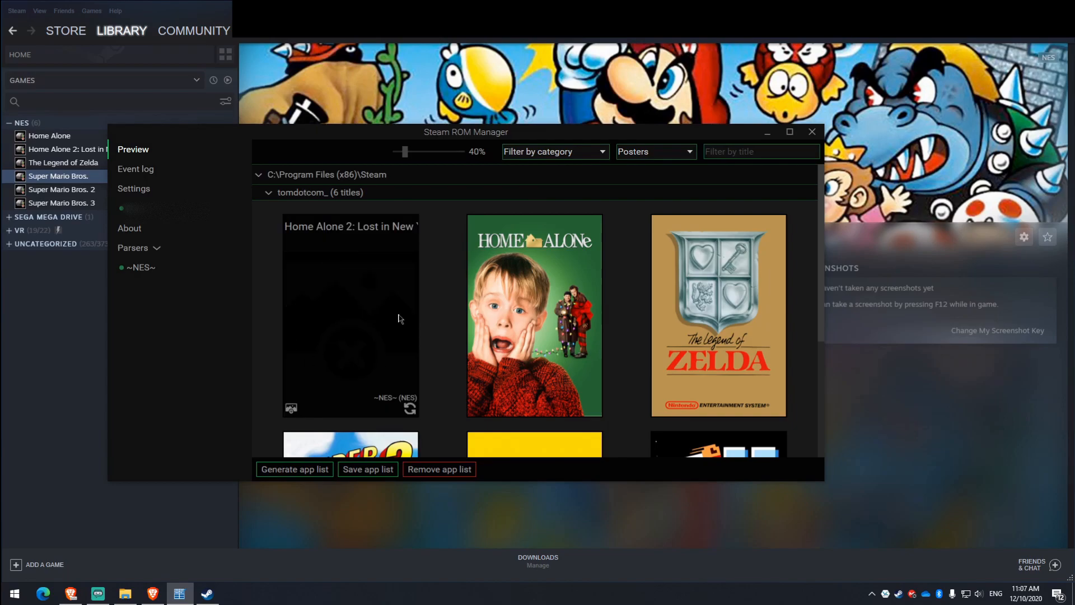
Switch the preview to Heroes and then to All Artwork for every game
left_click(656, 151)
left_click(647, 187)
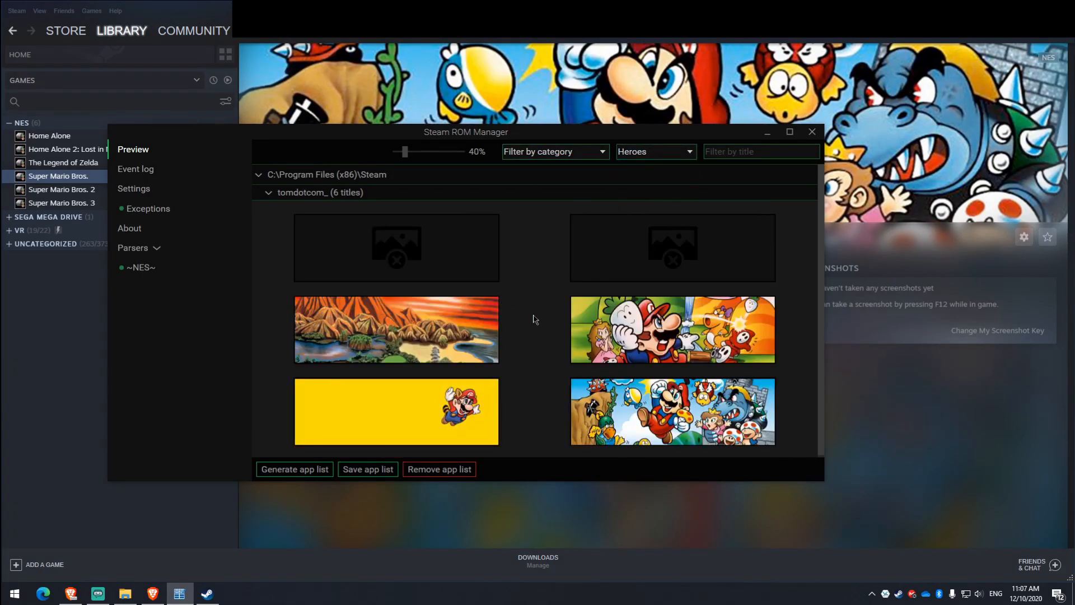
left_click(656, 151)
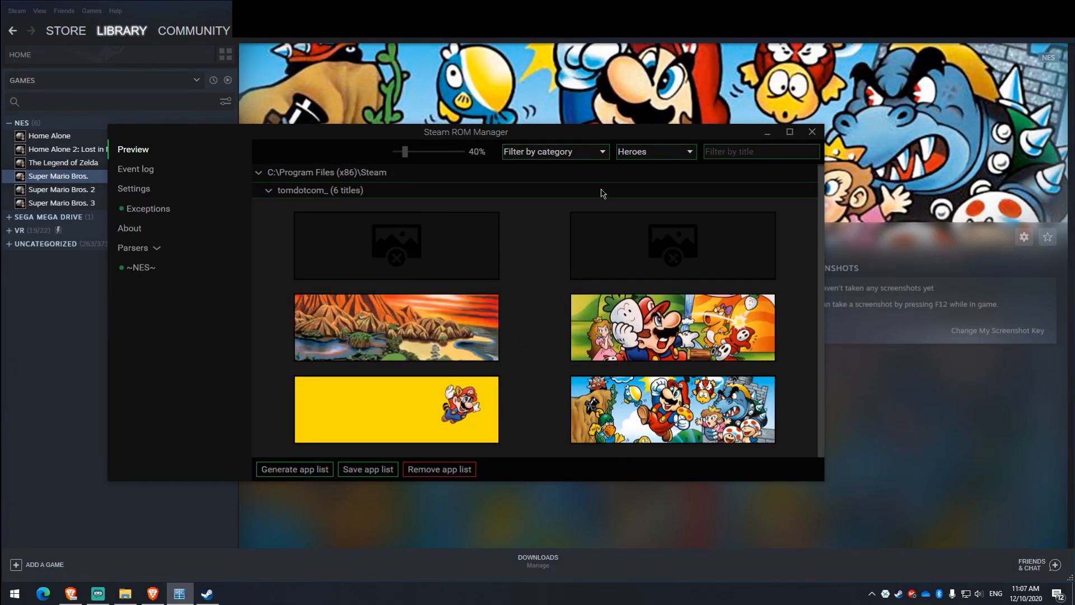
left_click(621, 172)
scroll(545, 286, "down", 5)
scroll(546, 285, "down", 5)
scroll(546, 285, "down", 5)
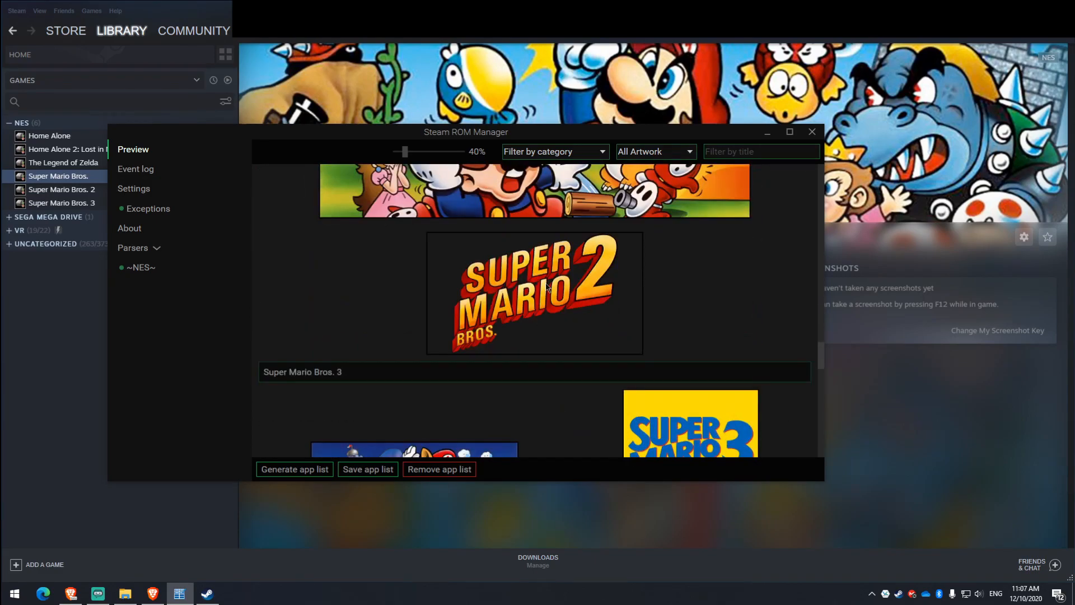
scroll(545, 286, "down", 3)
scroll(545, 286, "down", 5)
scroll(546, 286, "down", 5)
scroll(545, 286, "down", 3)
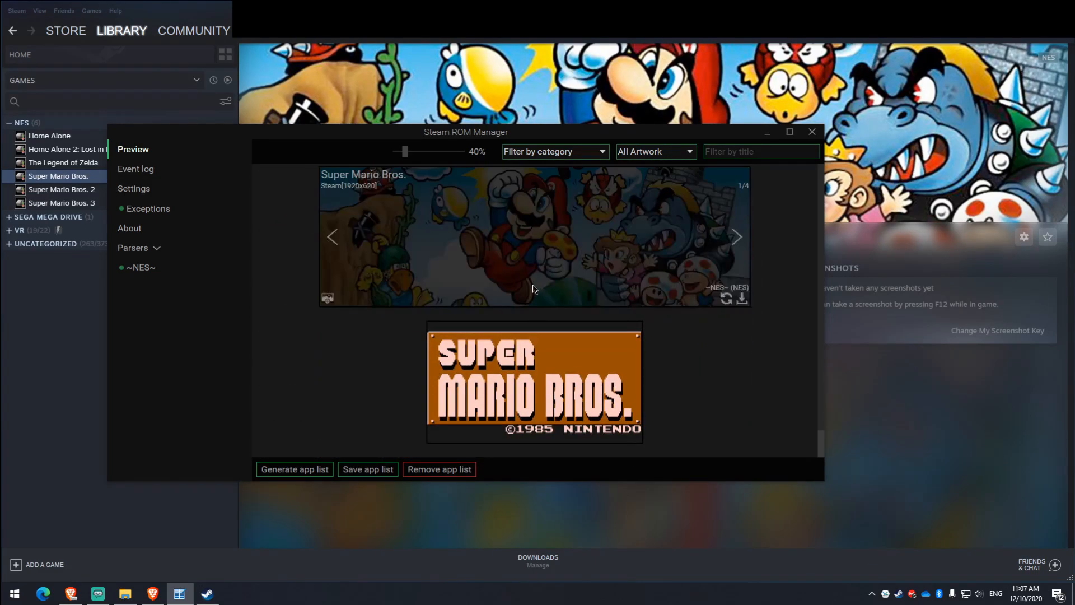
scroll(557, 345, "up", 3)
scroll(580, 320, "up", 3)
scroll(600, 297, "up", 10)
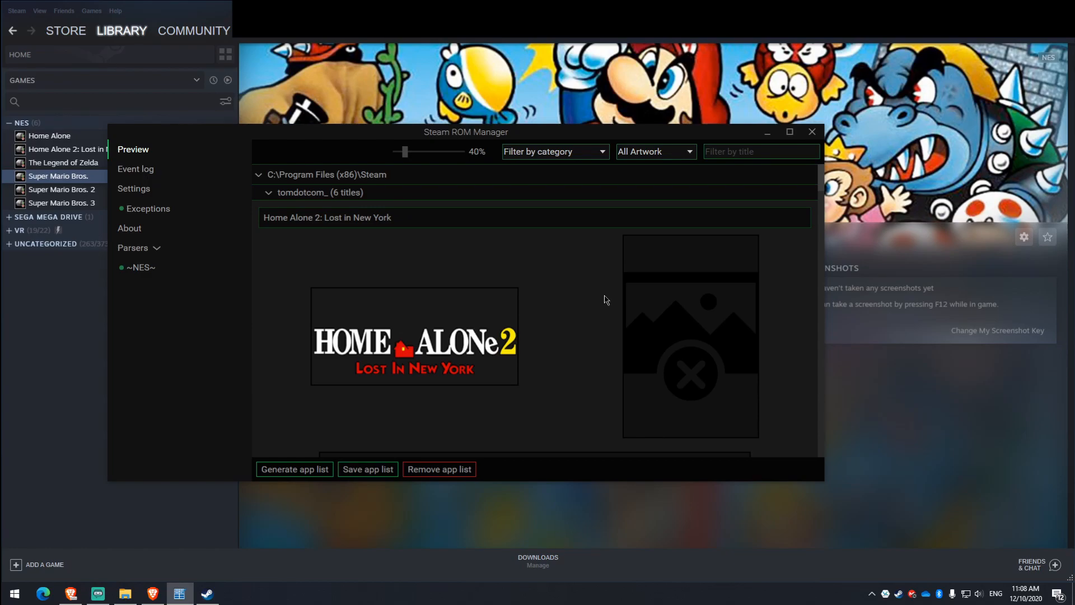
Rename the Wind Waker disc image in the GC folder from .nkit.iso to plain .iso
key("alt+Tab")
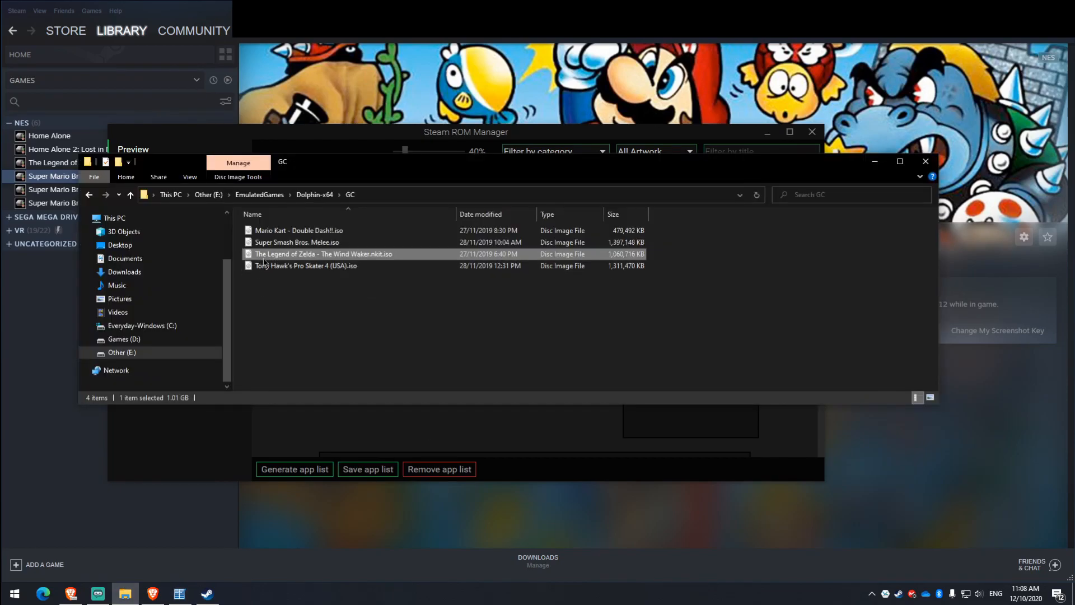
key("F2")
key("Escape")
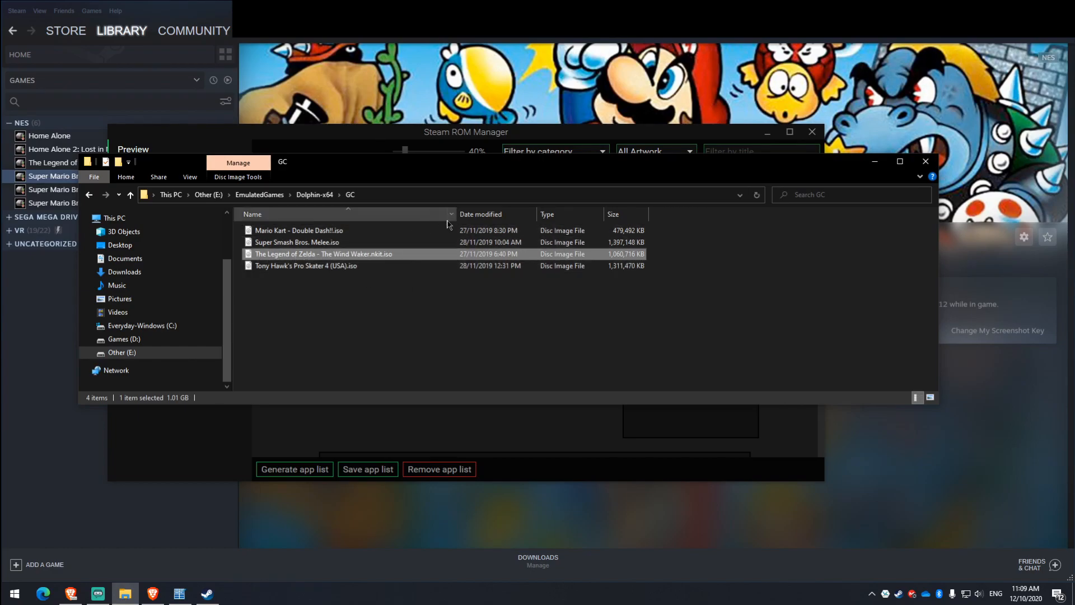
left_click(374, 256)
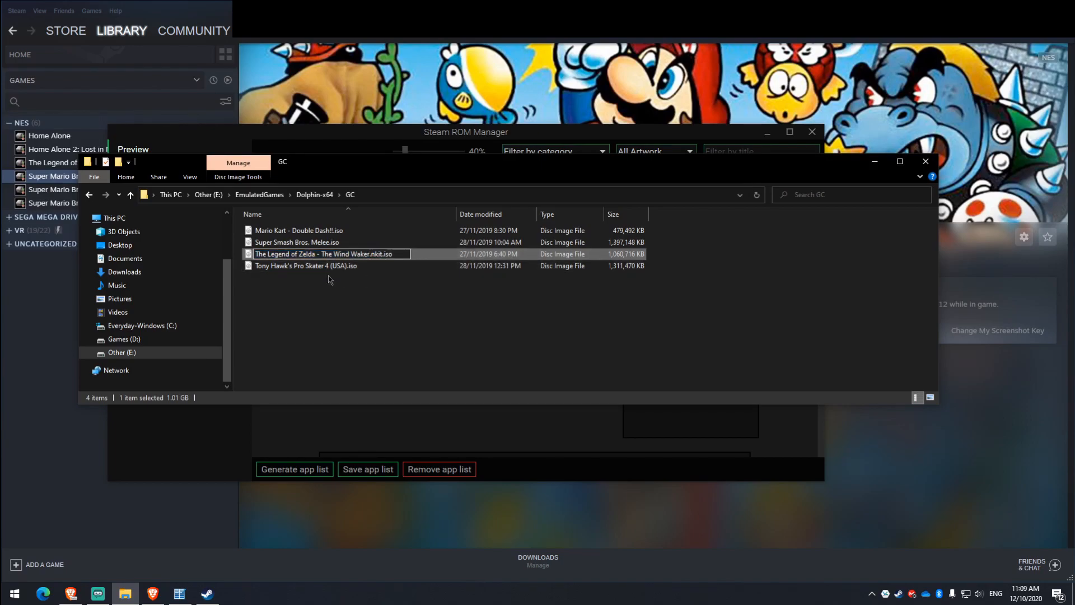
key("Delete")
key("Delete")
key("Delete")
key("Delete")
left_click(400, 326)
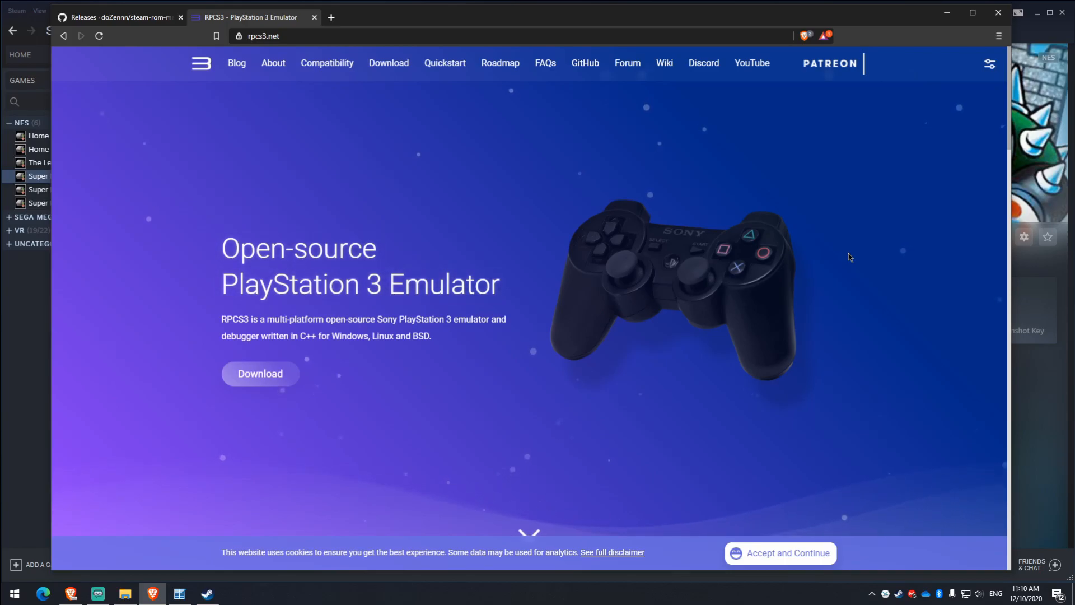
Switch from Brave back to Steam's Super Mario Bros. library page
key("alt+Tab")
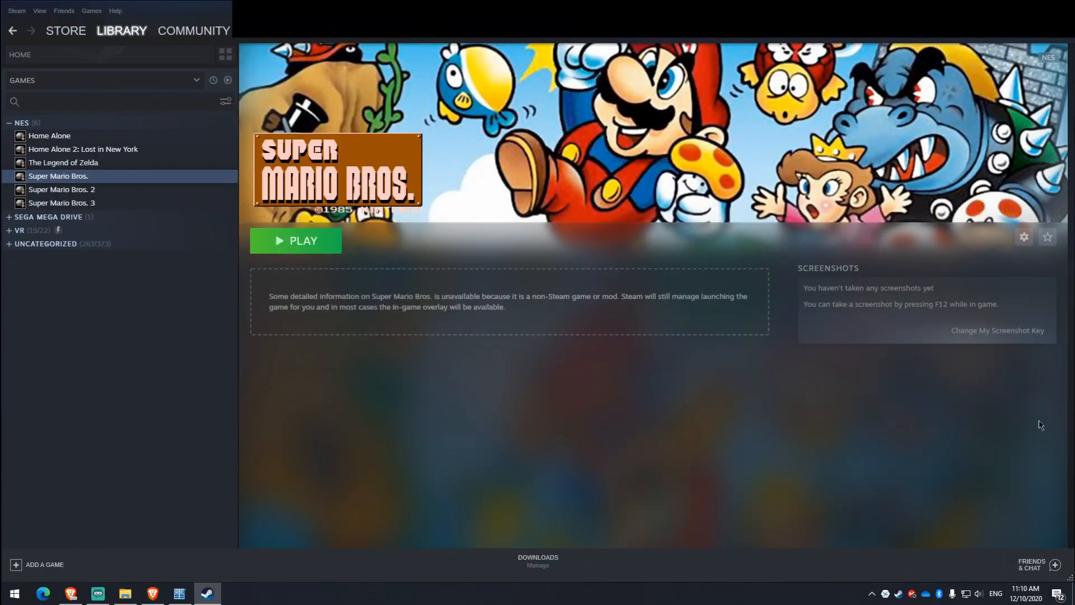